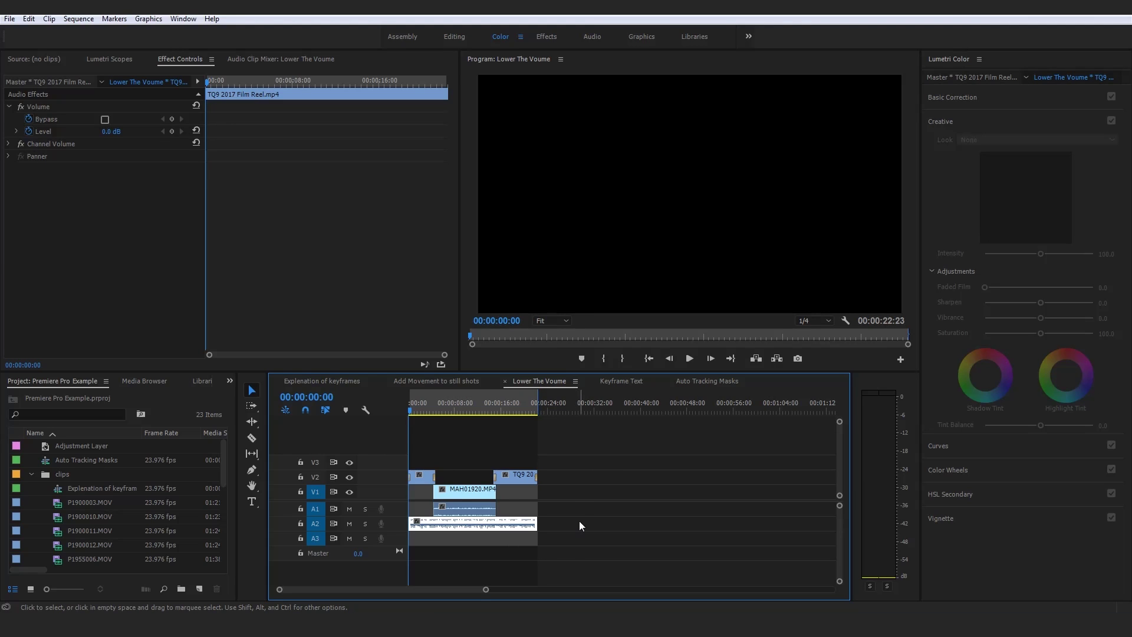
Step: Select the TQ9 2017 Film Reel music clip and play the sequence to find where the speaker starts
click(579, 521)
drag(435, 444, 556, 520)
click(614, 510)
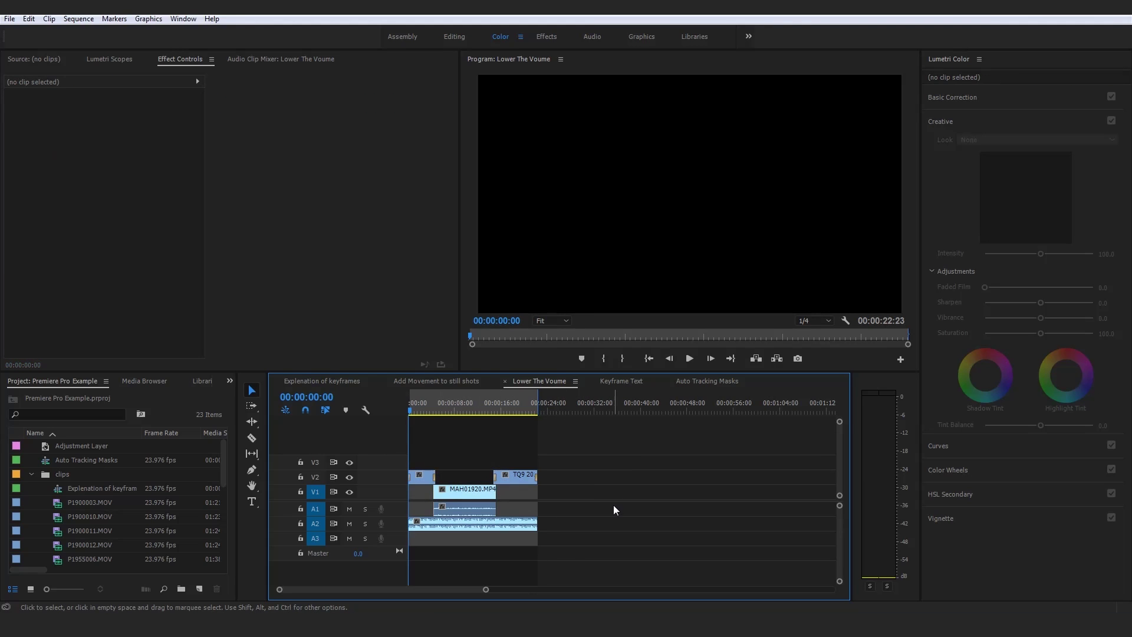
click(416, 410)
key(space)
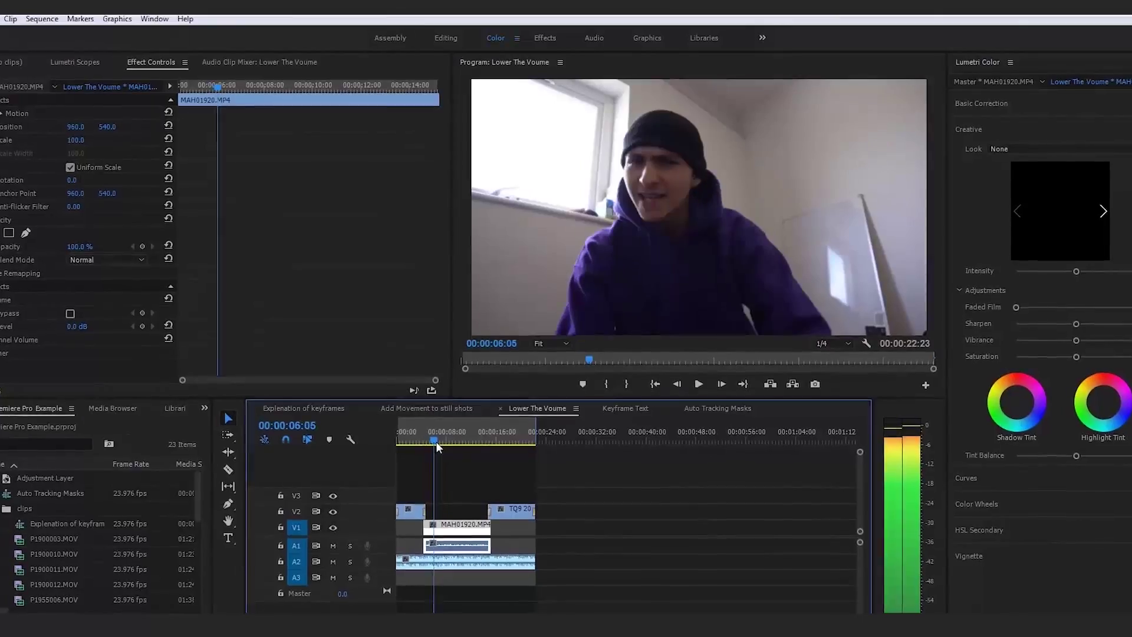
drag(436, 441, 507, 481)
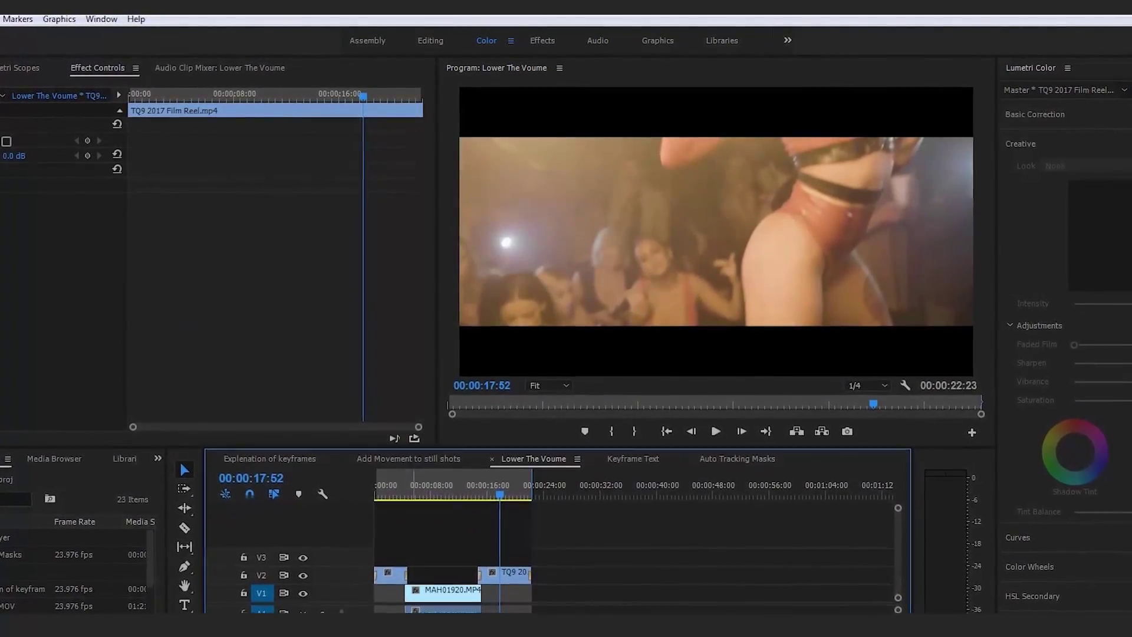
click(404, 490)
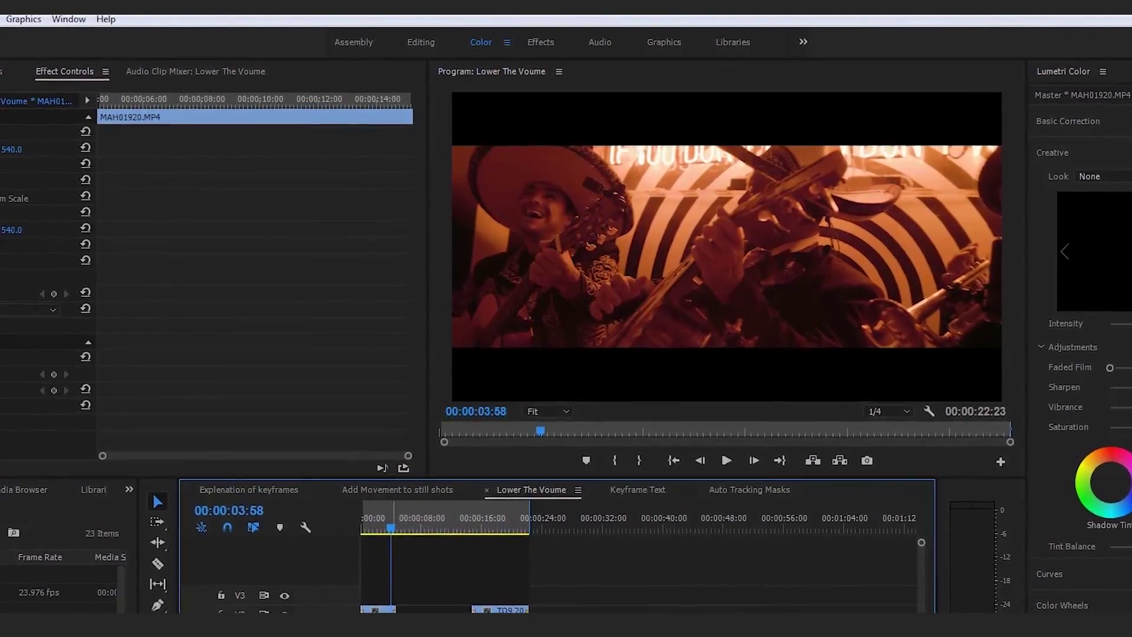
click(746, 560)
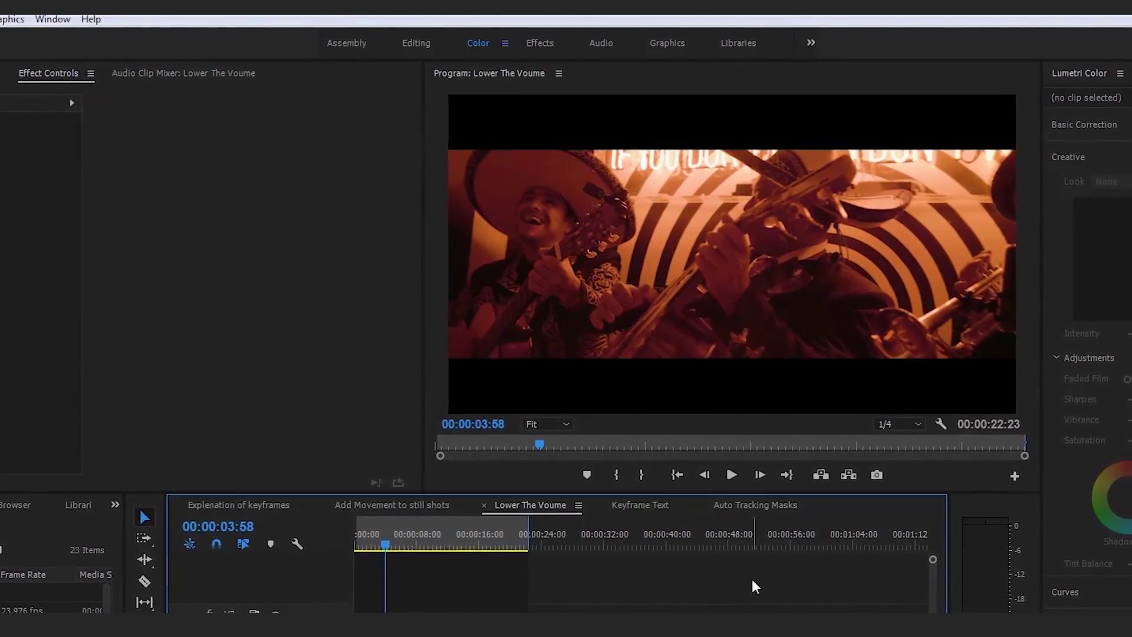
key(space)
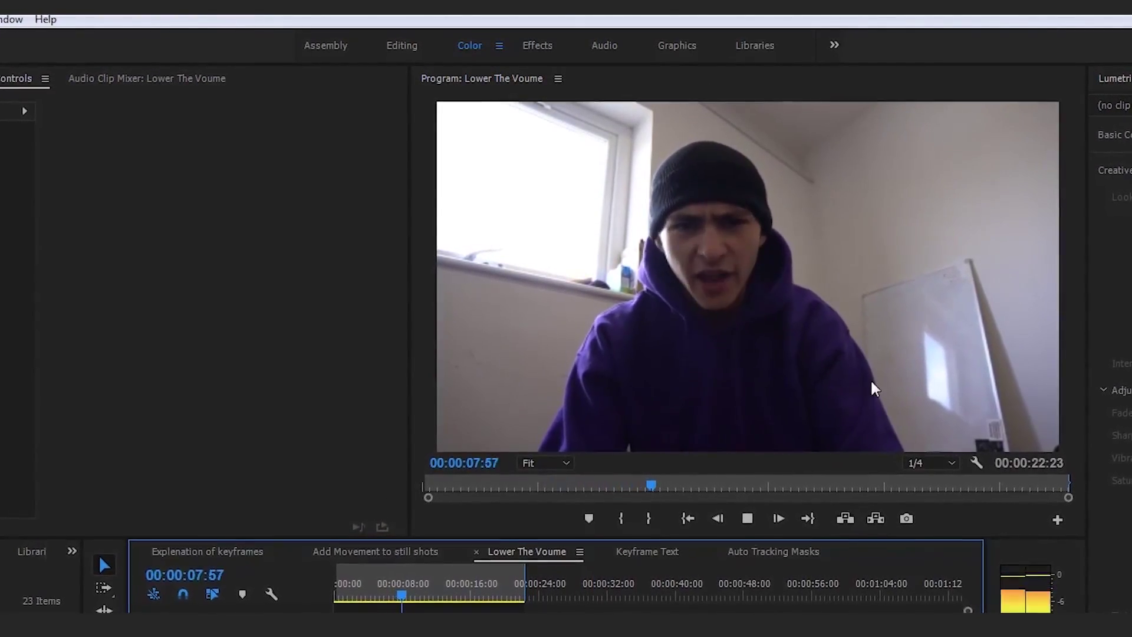
key(space)
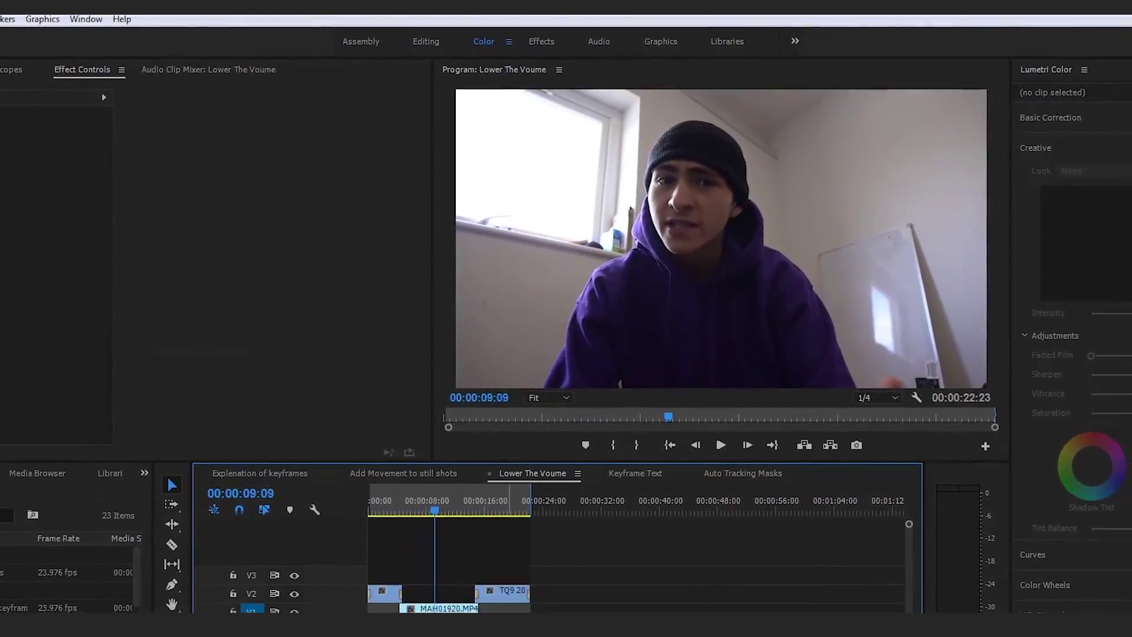
Step: Replay from 00:00:03:51 to settle on the point just before the speaker appears
click(448, 610)
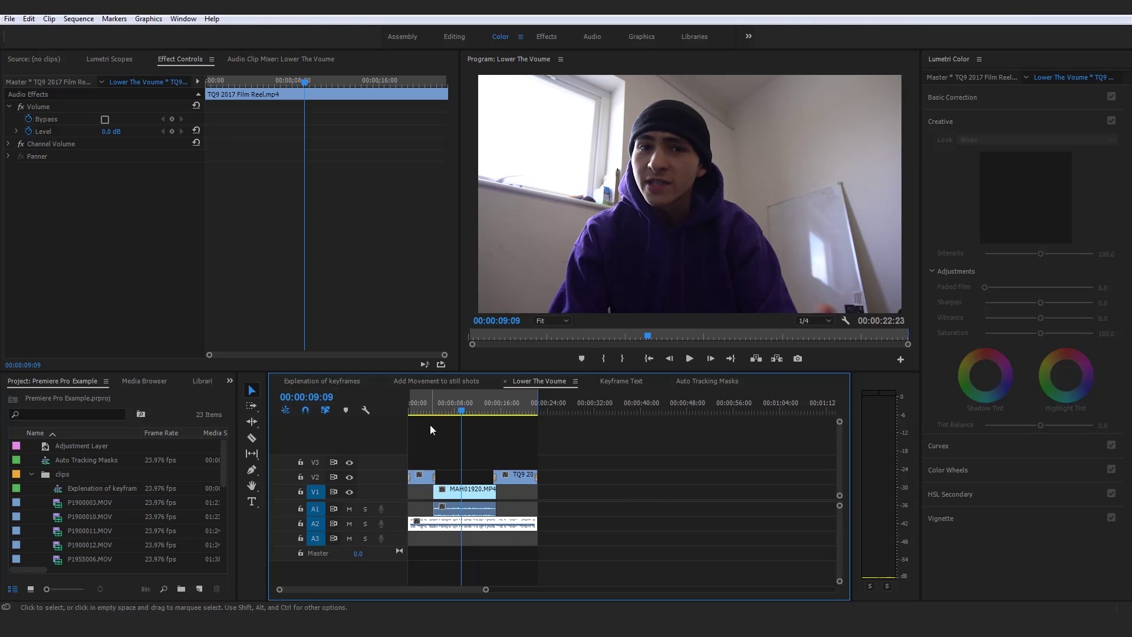
click(410, 408)
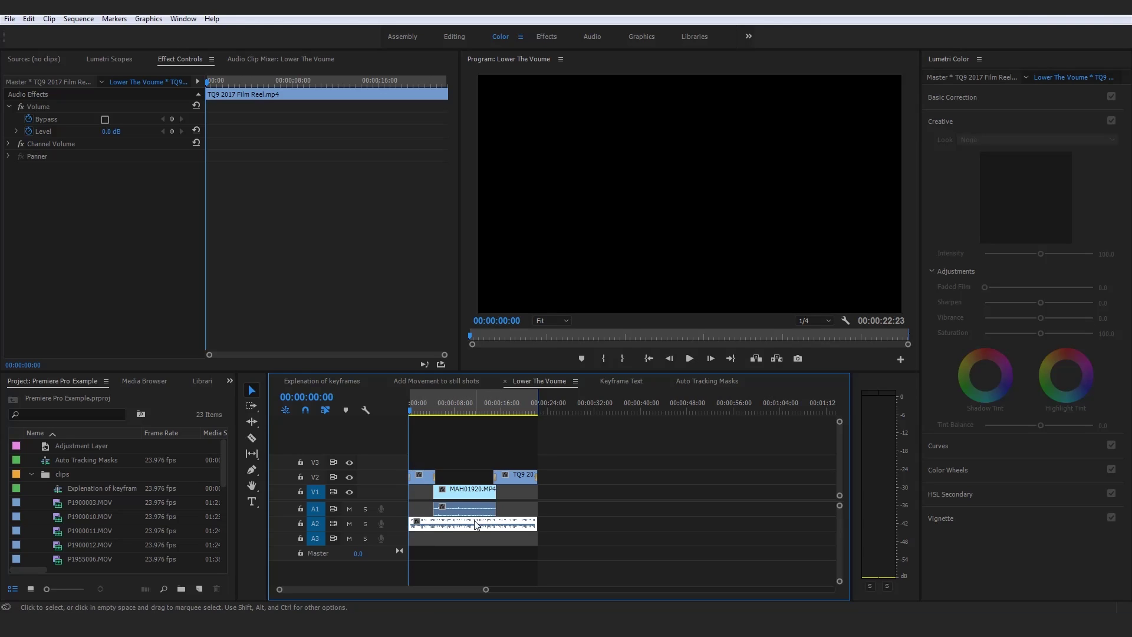
click(643, 467)
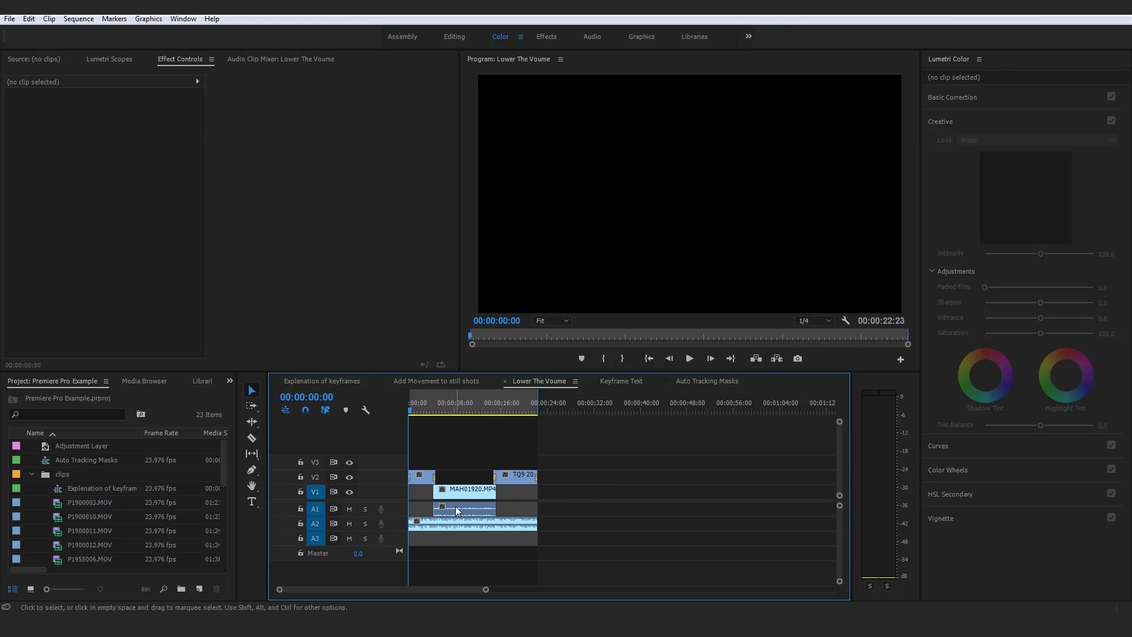
click(458, 527)
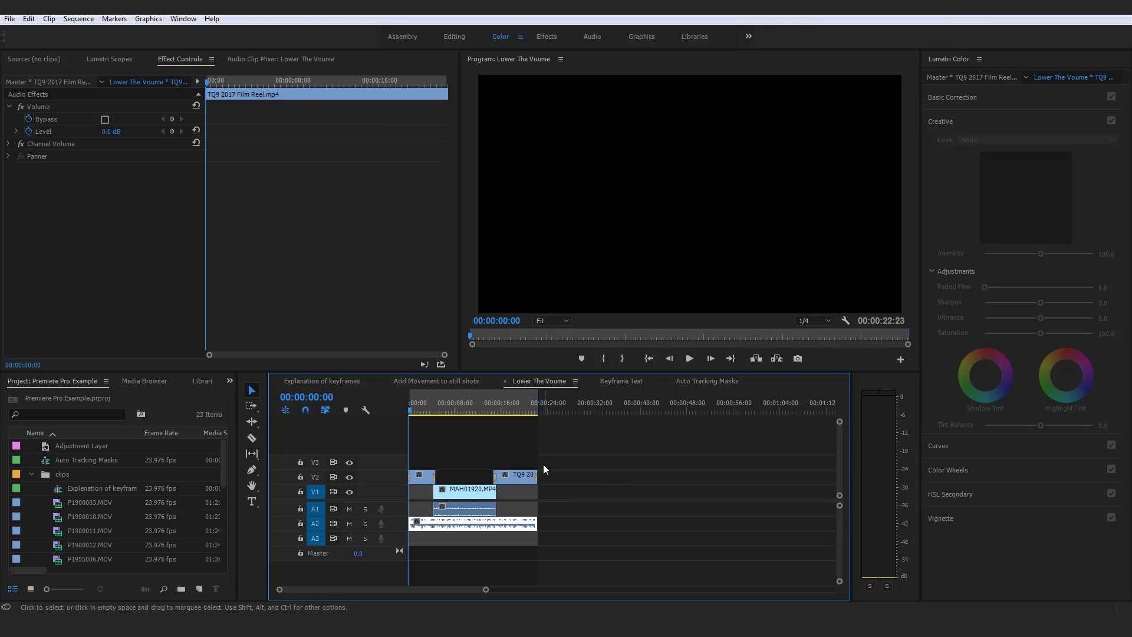
click(613, 454)
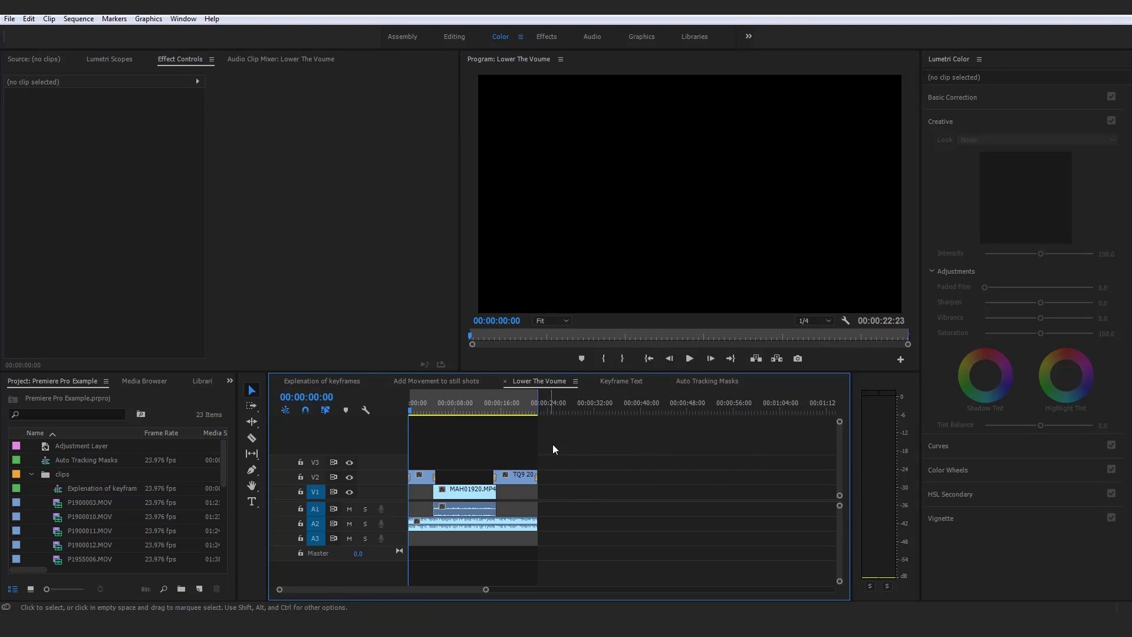
click(444, 528)
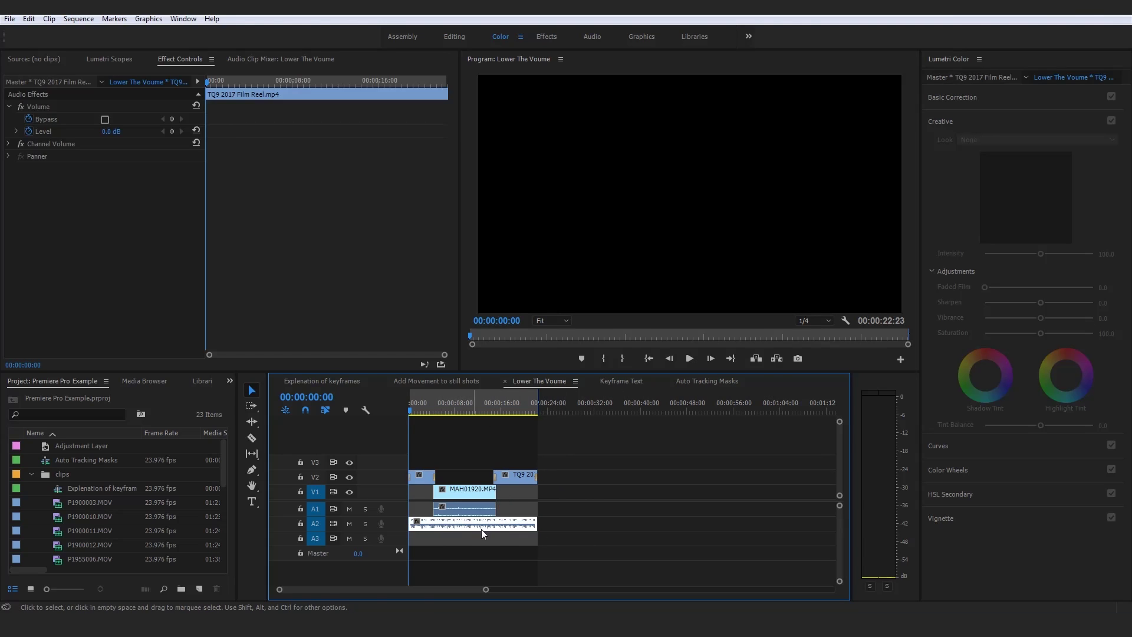
key(space)
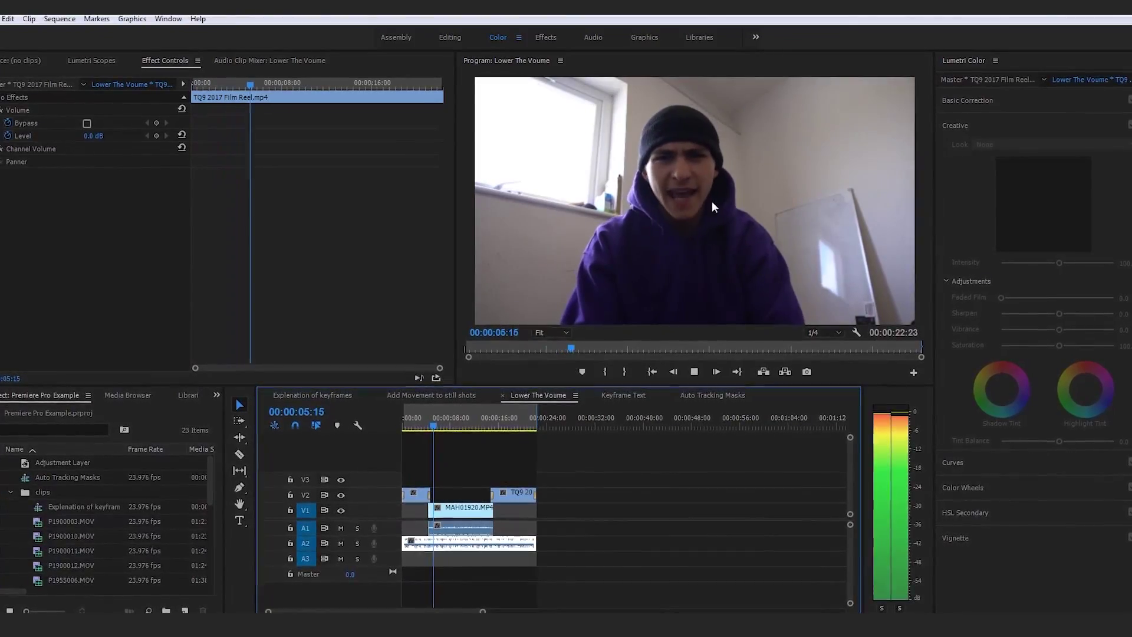
click(421, 425)
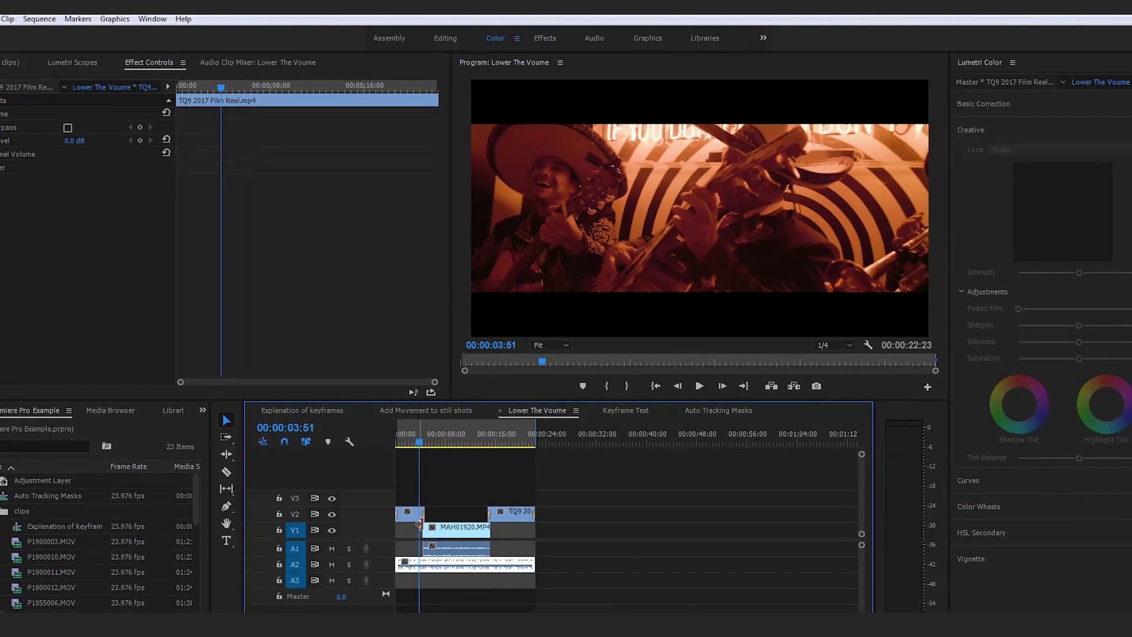
key(space)
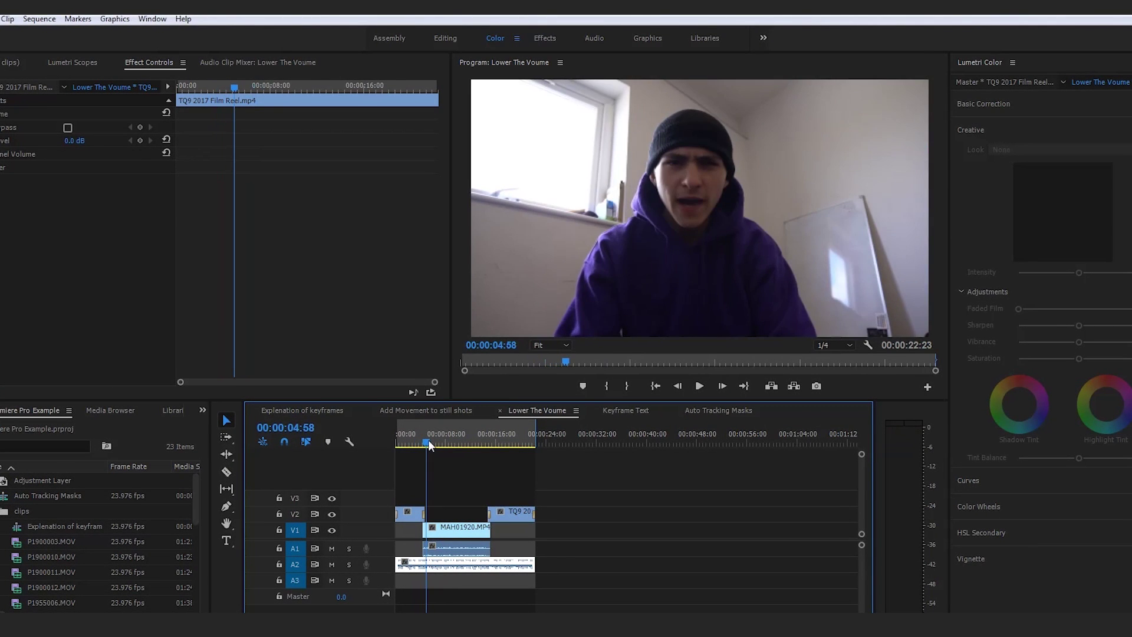
drag(426, 440, 422, 442)
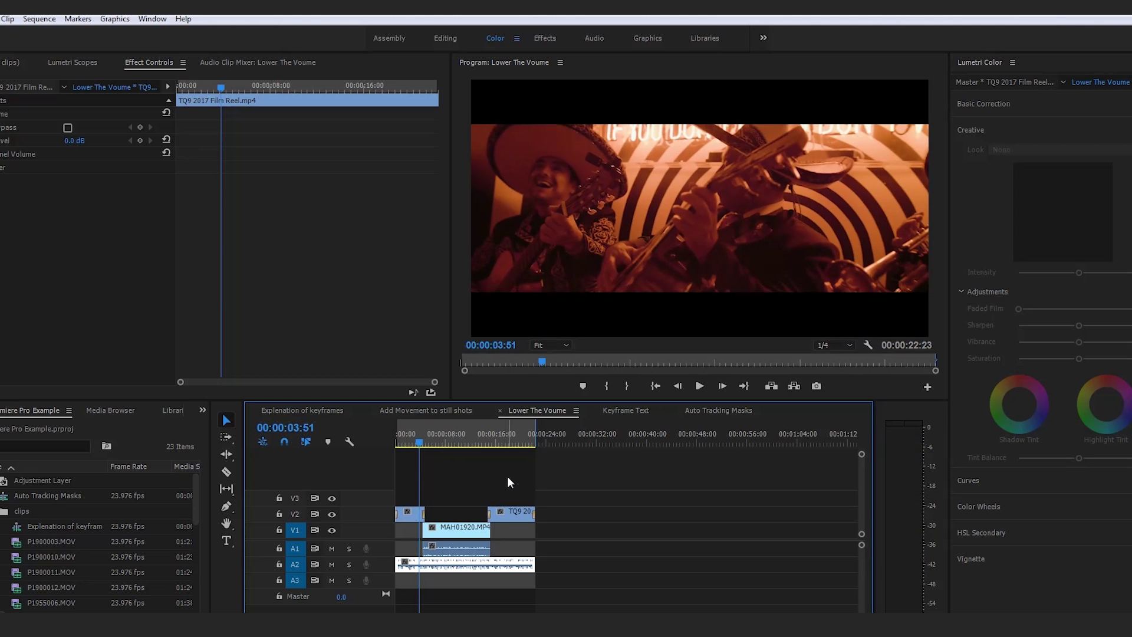
Step: Add a 0 dB Volume Level keyframe at 00:00:03:51 on the A2 music clip
click(508, 579)
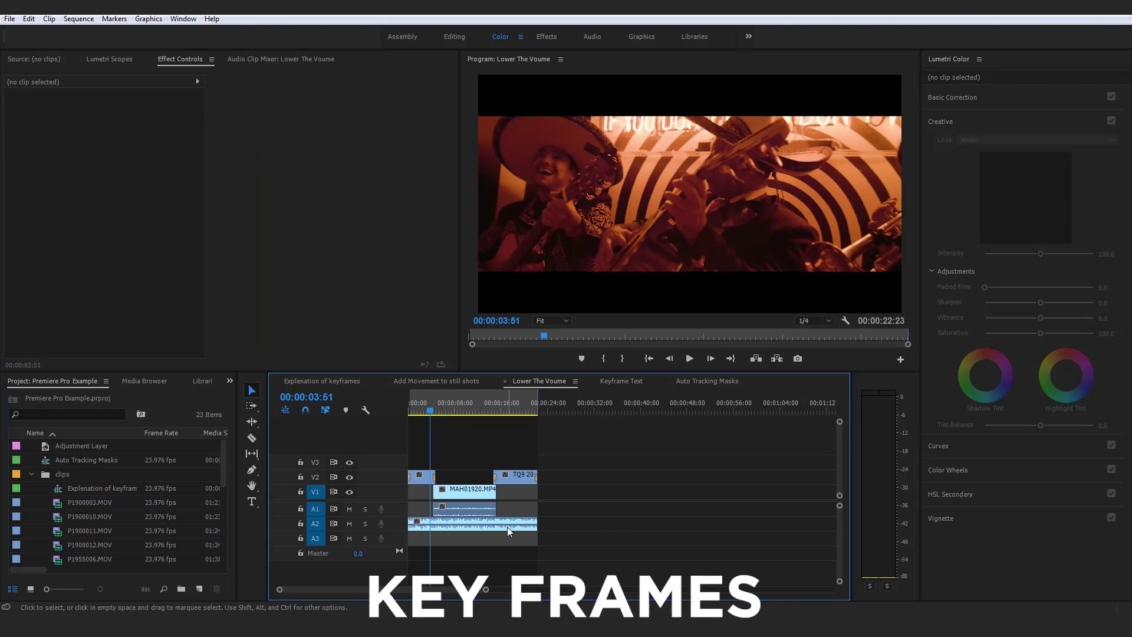
click(507, 526)
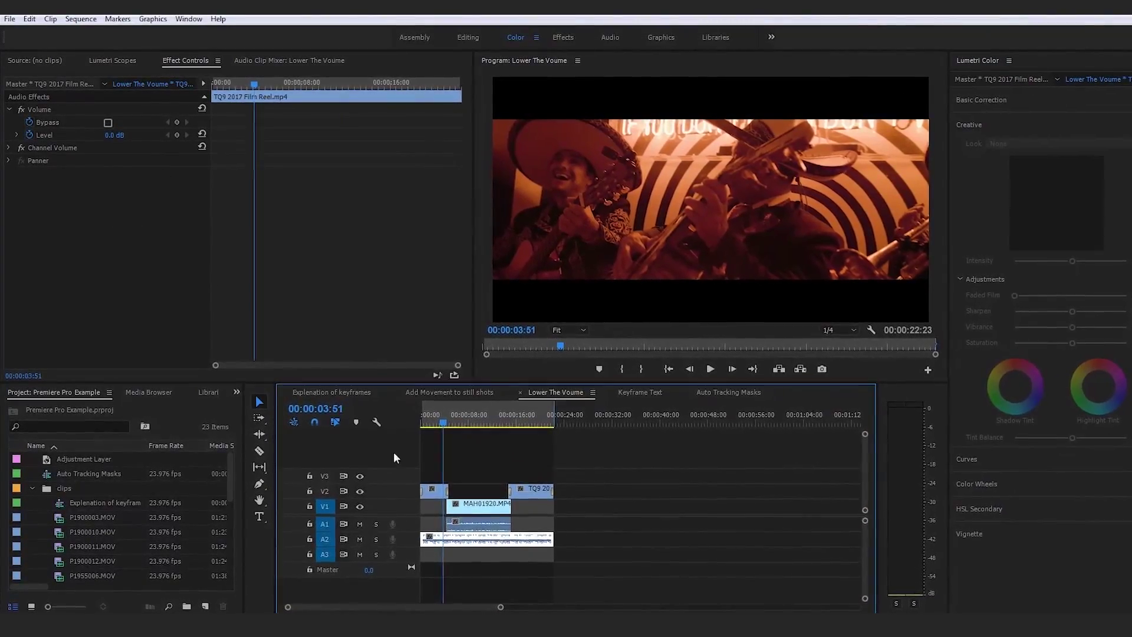
click(484, 506)
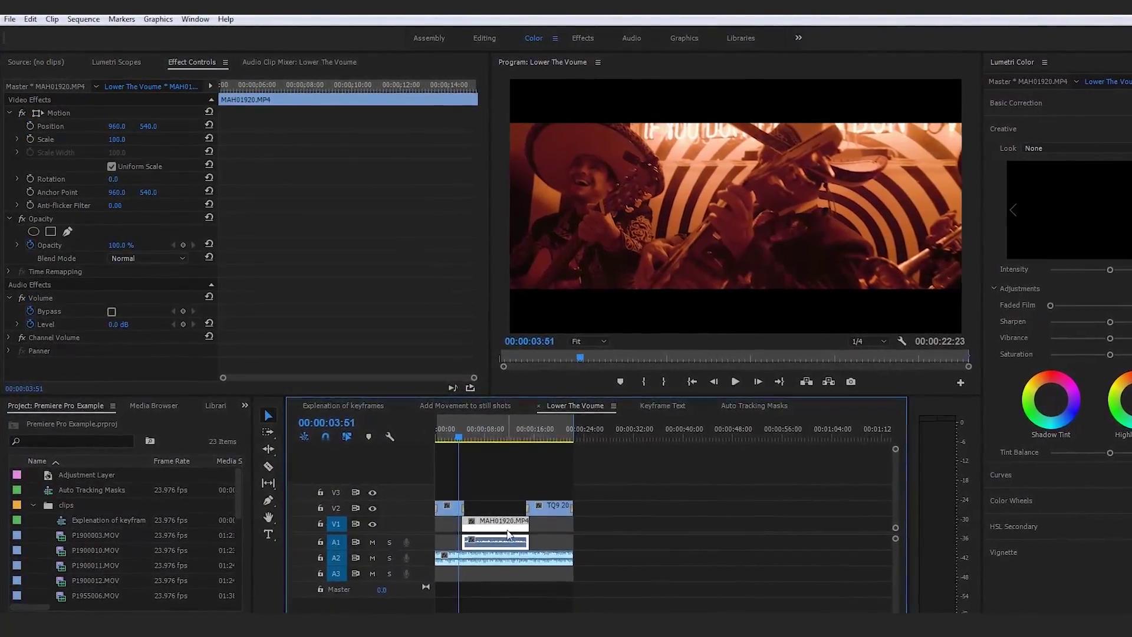
click(529, 562)
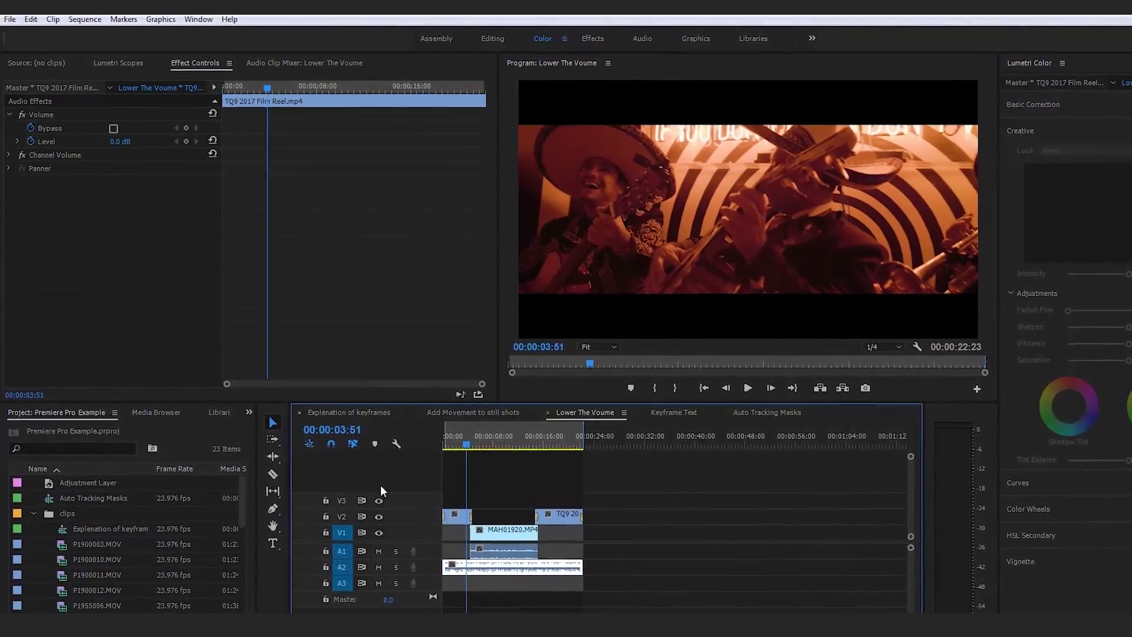
click(50, 114)
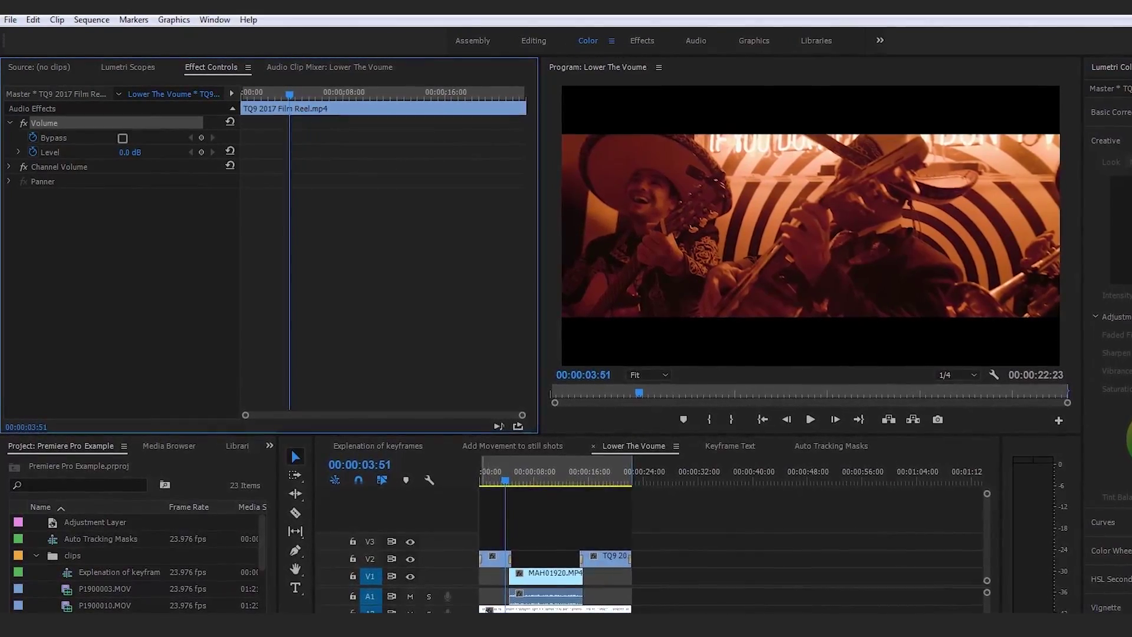
click(202, 153)
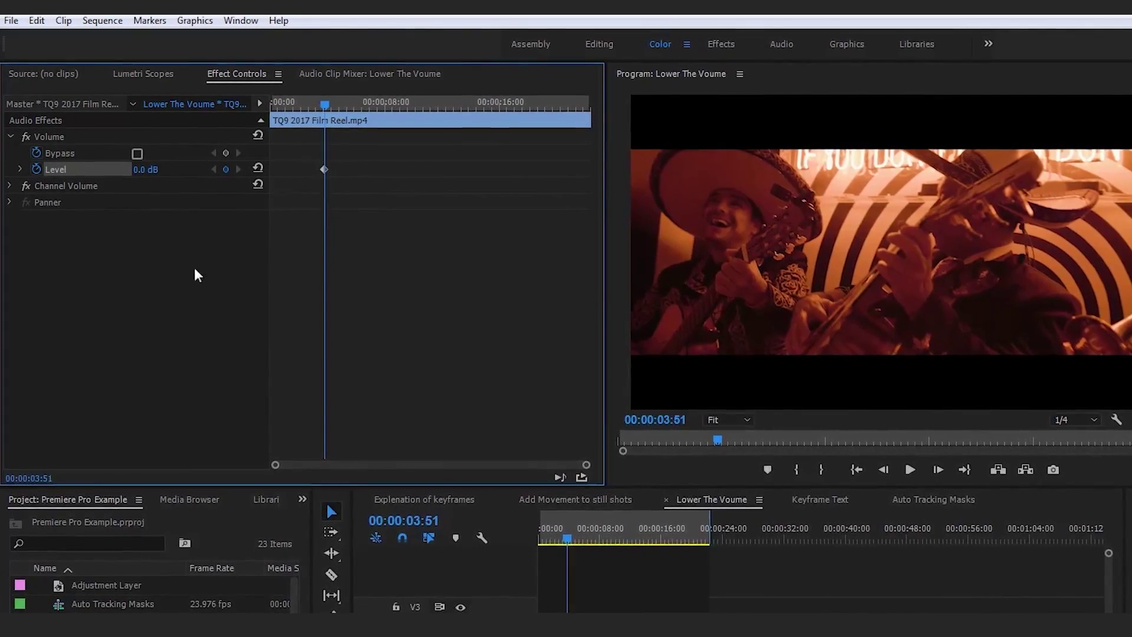
Step: Add a -30 dB Volume Level keyframe at 00:00:04:46 where the speaker talks
click(62, 142)
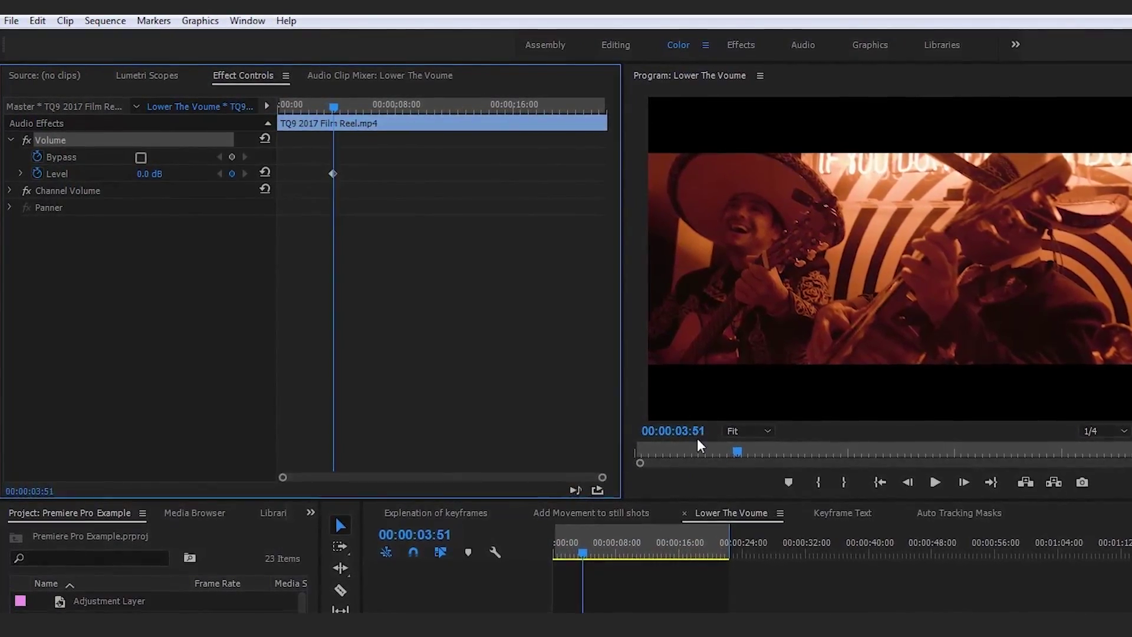
click(86, 173)
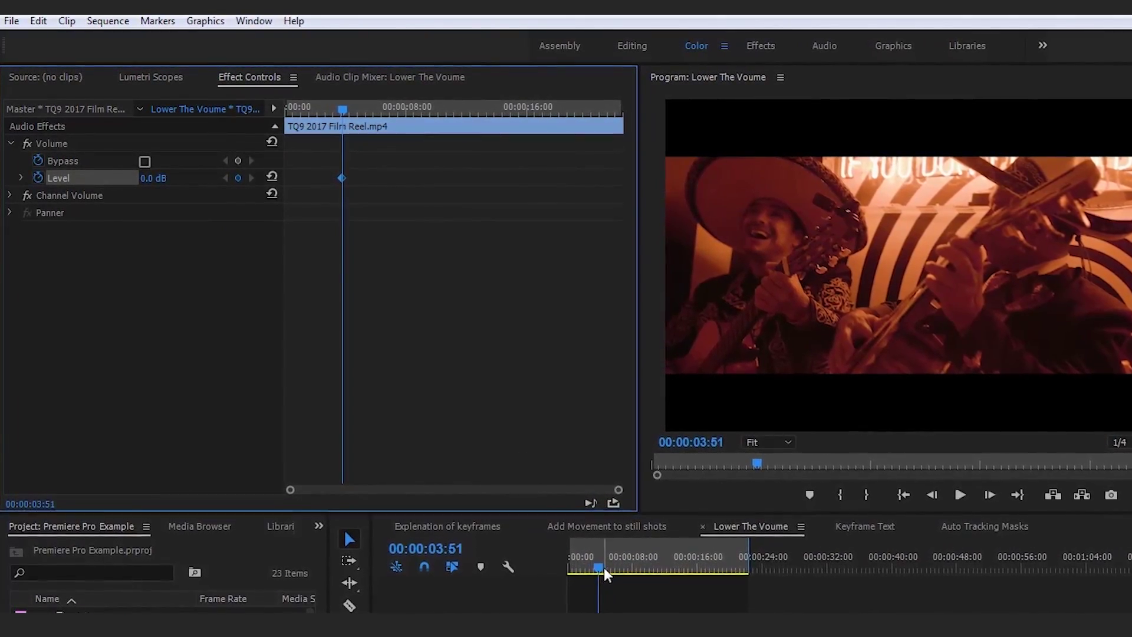
drag(599, 568, 607, 570)
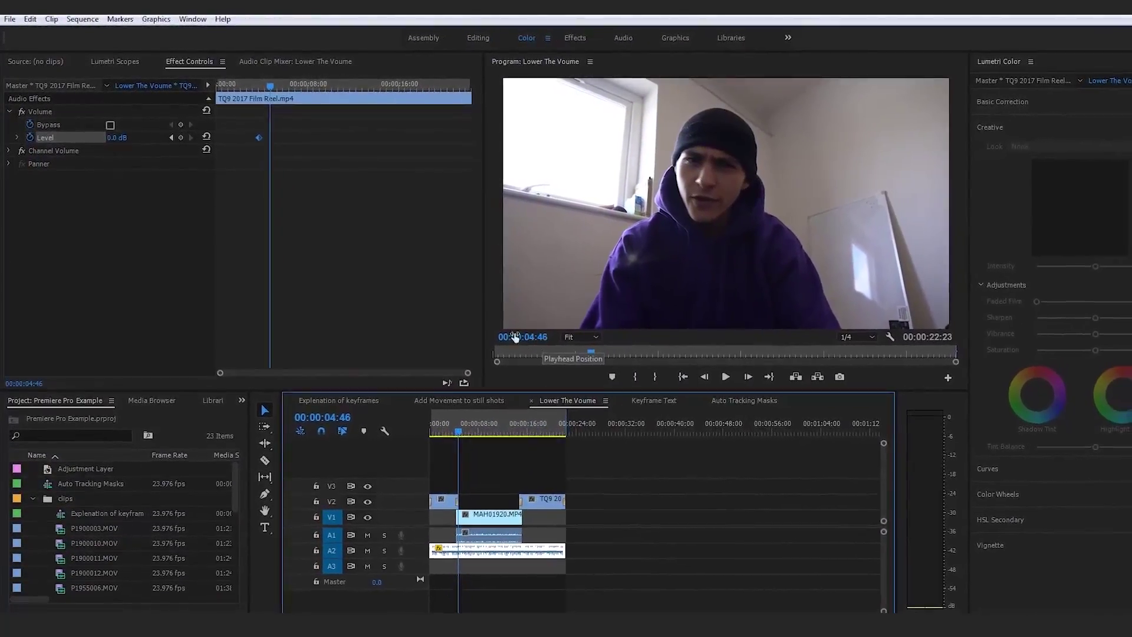
click(117, 135)
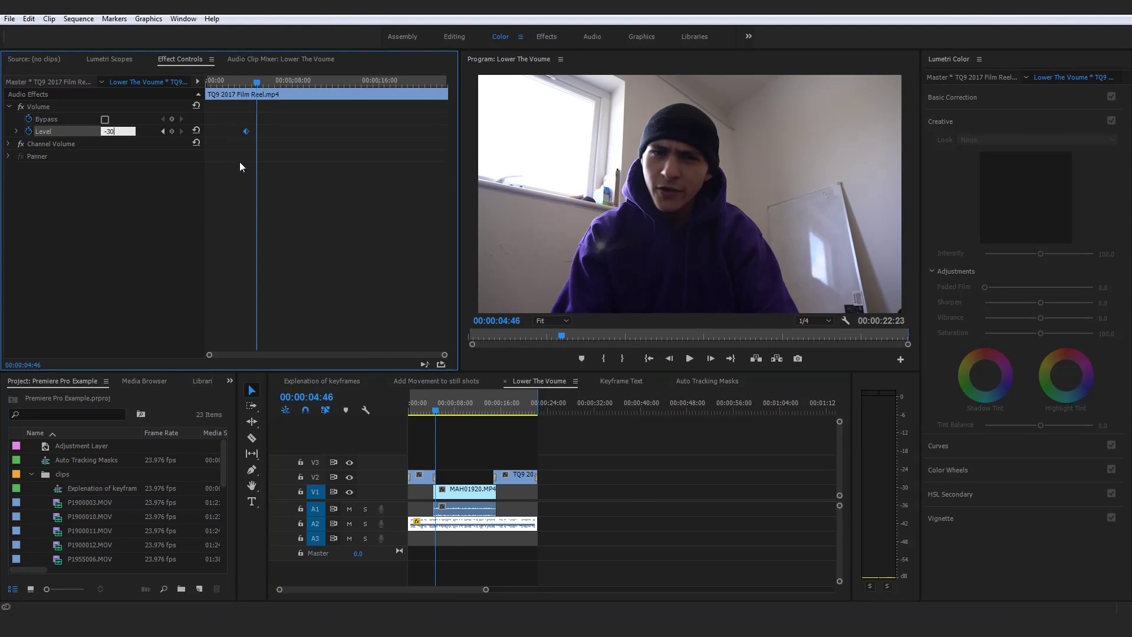
key(Return)
Step: Reselect the TQ9 2017 Film Reel music clip to check its keyframes and return to the sequence start
click(472, 510)
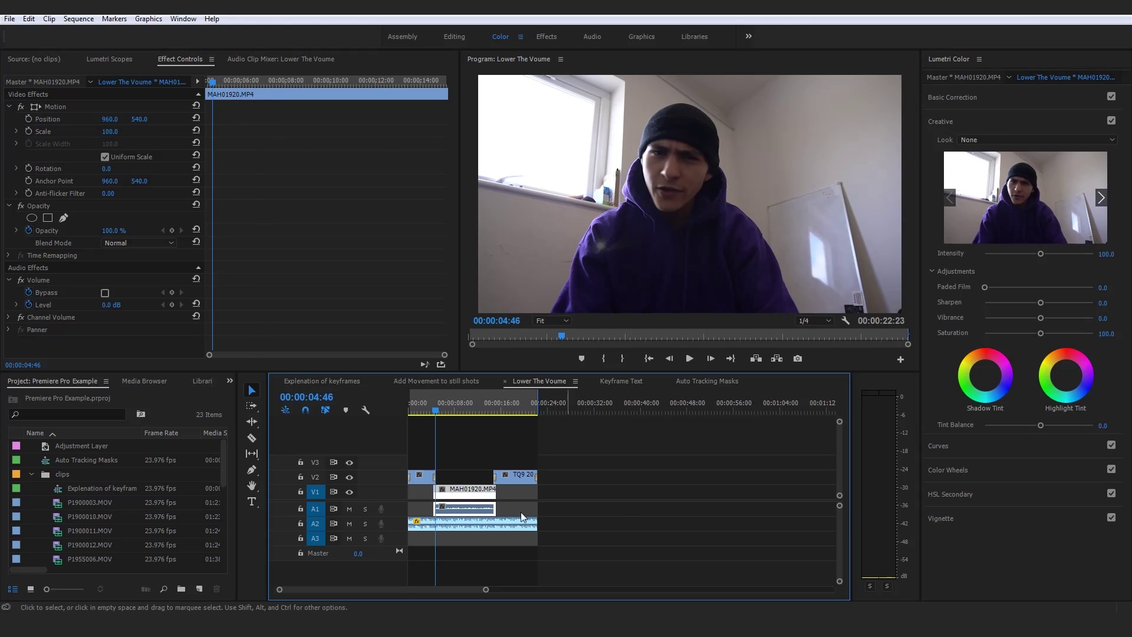
click(621, 517)
click(469, 510)
click(521, 527)
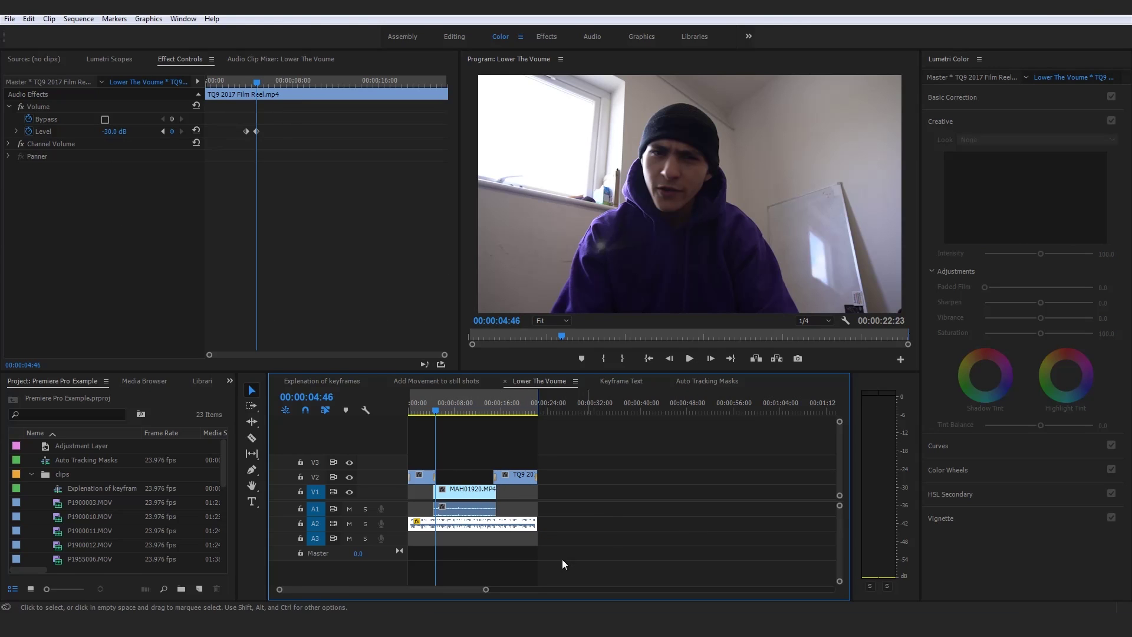
key(Home)
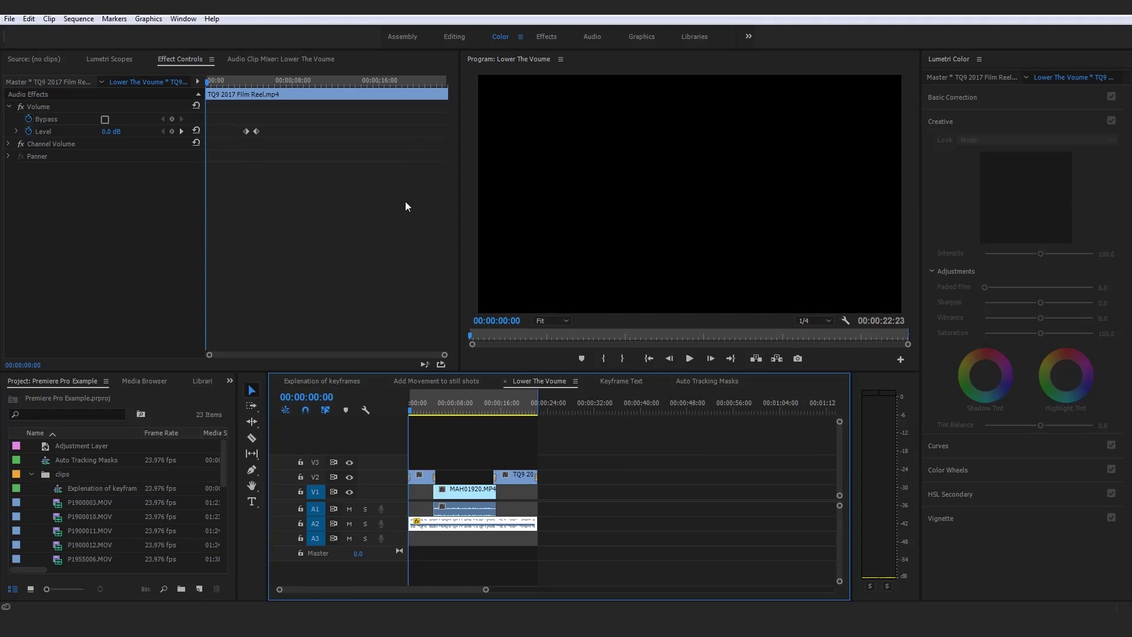
Step: Play the sequence to 00:00:19:10 to hear the lowered music, then reselect the A2 music clip
click(639, 494)
key(space)
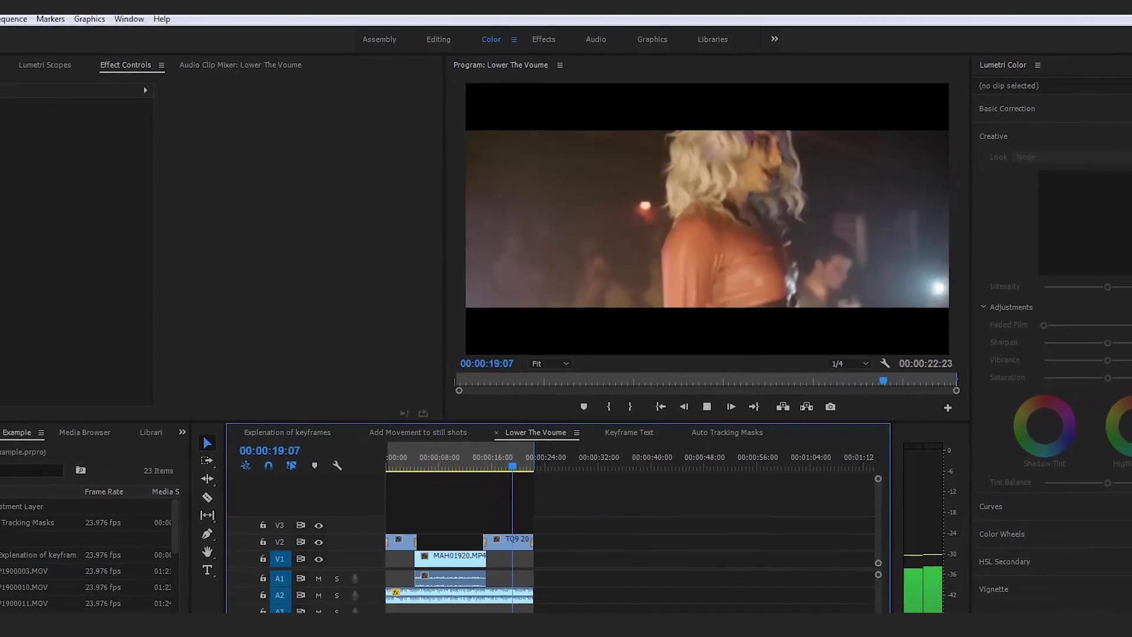
key(space)
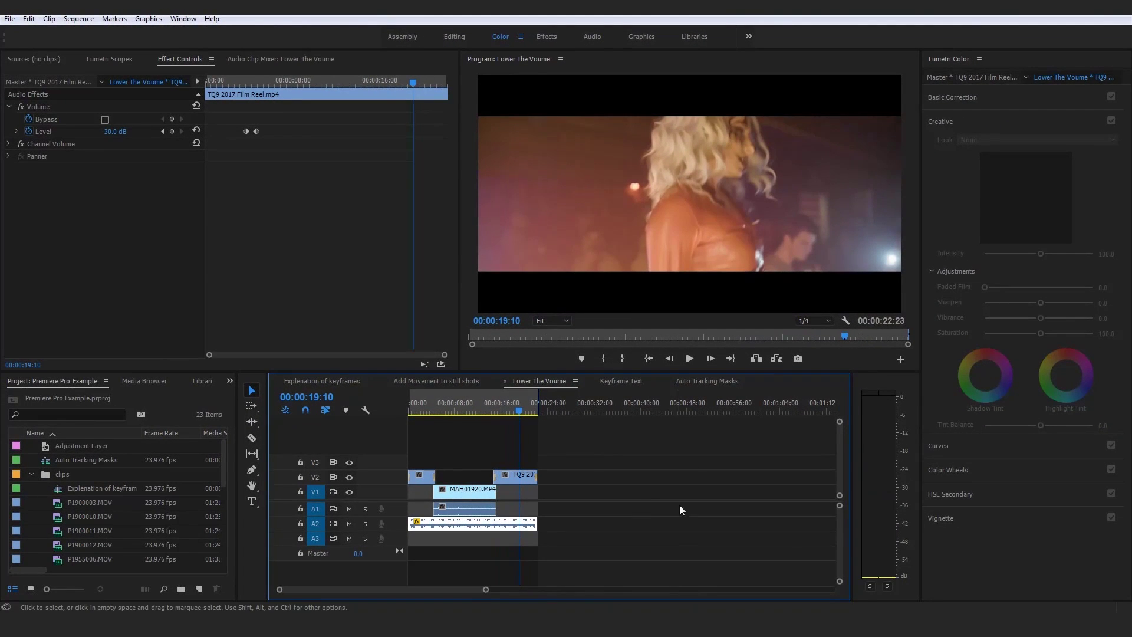
click(651, 507)
click(522, 524)
click(514, 478)
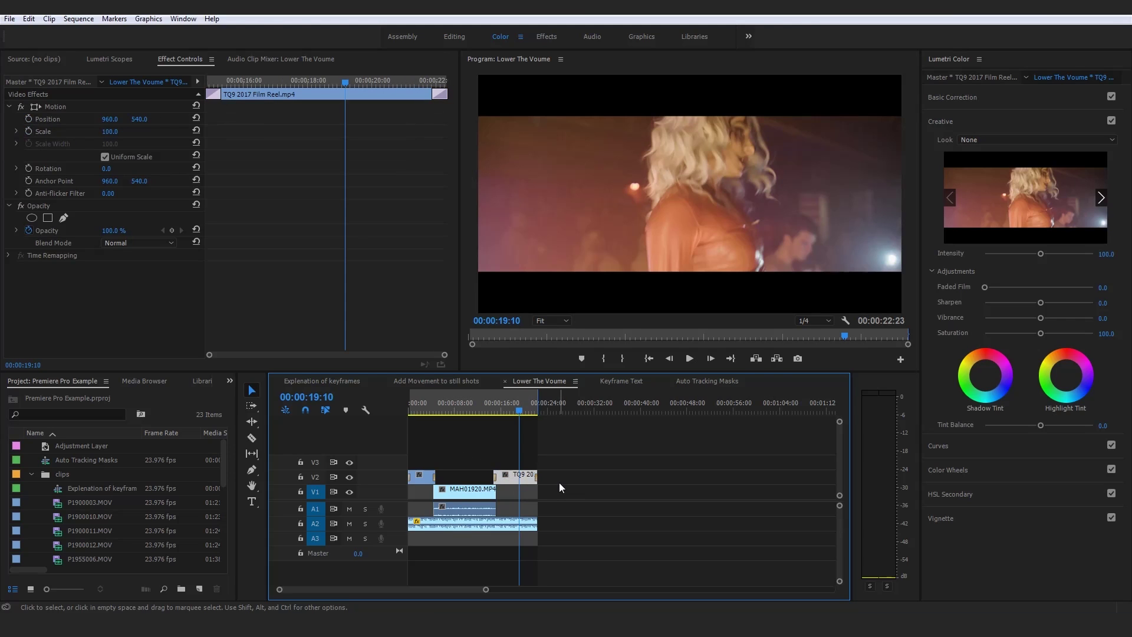
click(518, 525)
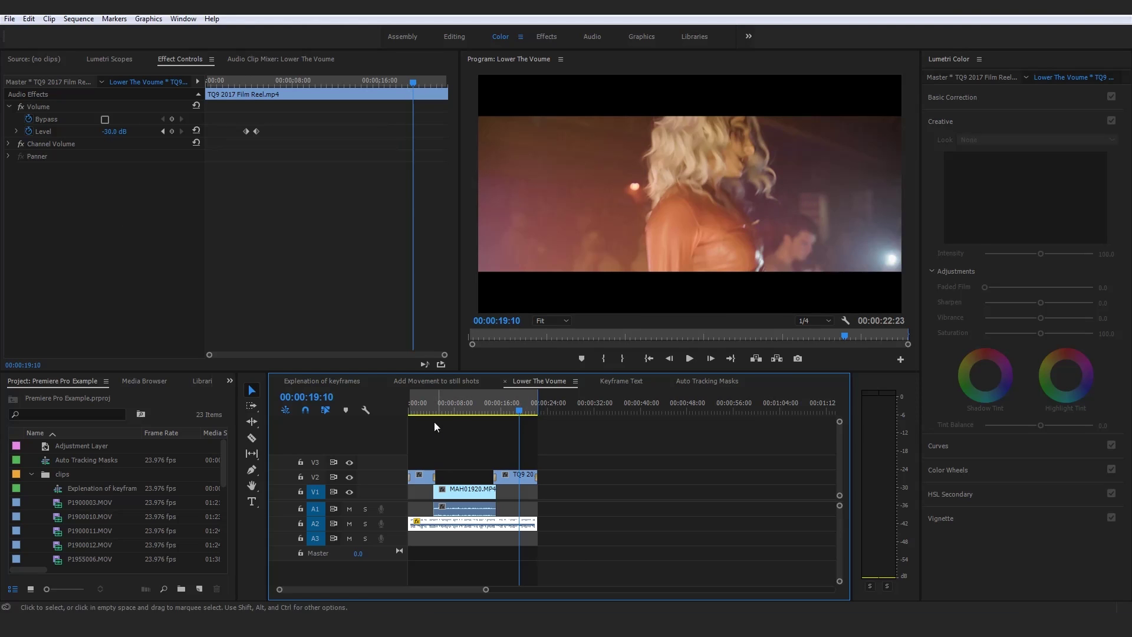
Step: Move the playhead to 00:00:14:19 and try adding a Level keyframe there, then undo it
click(458, 406)
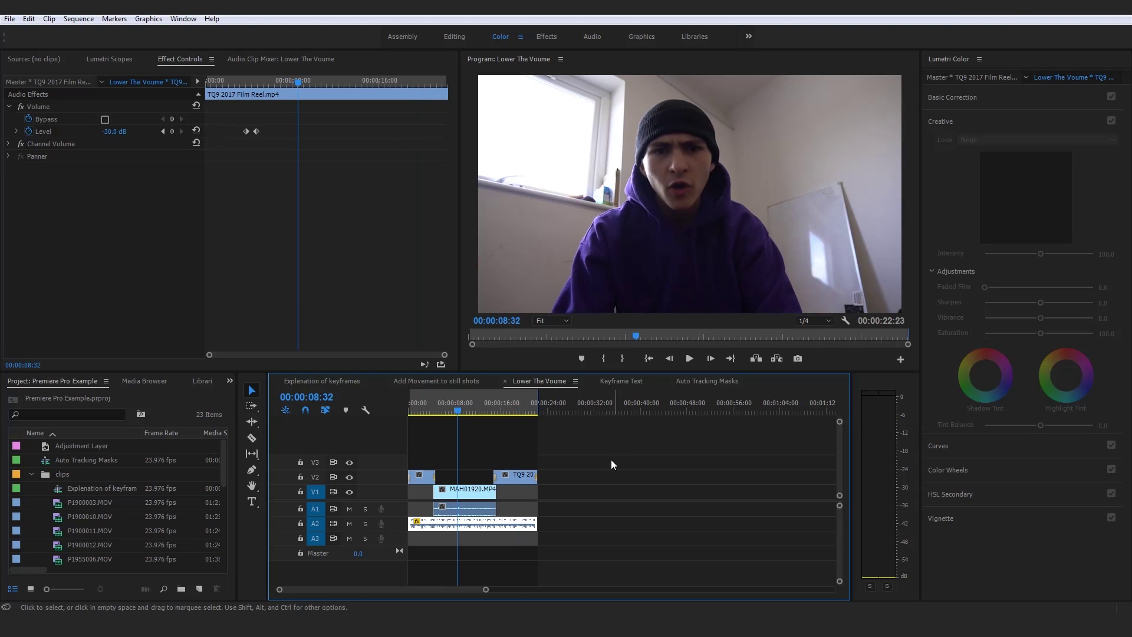
click(634, 478)
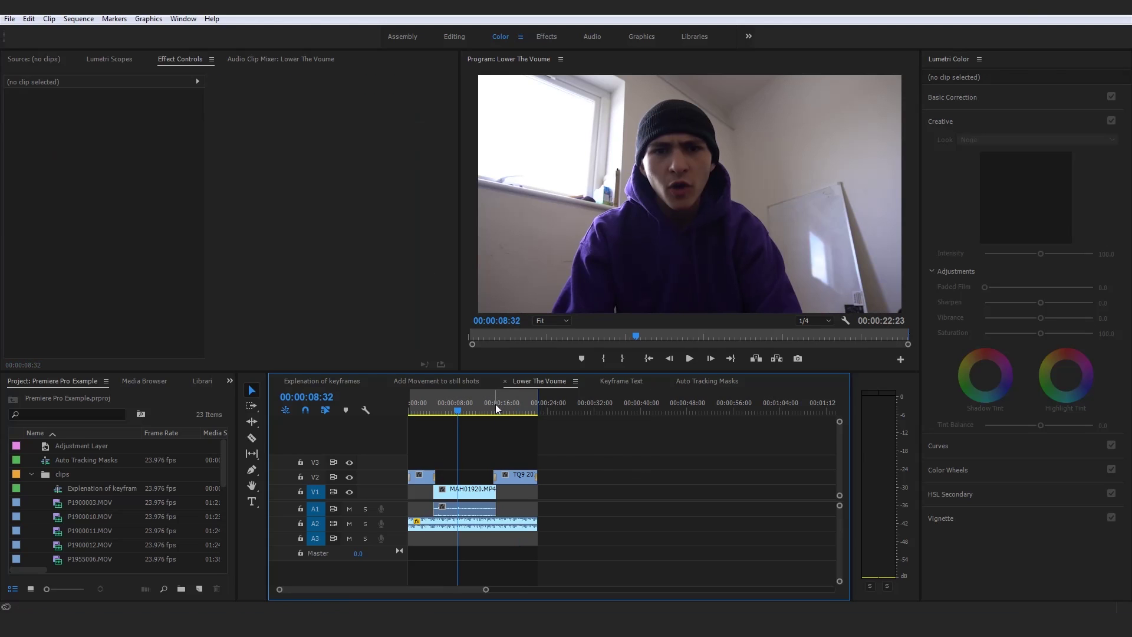
click(503, 527)
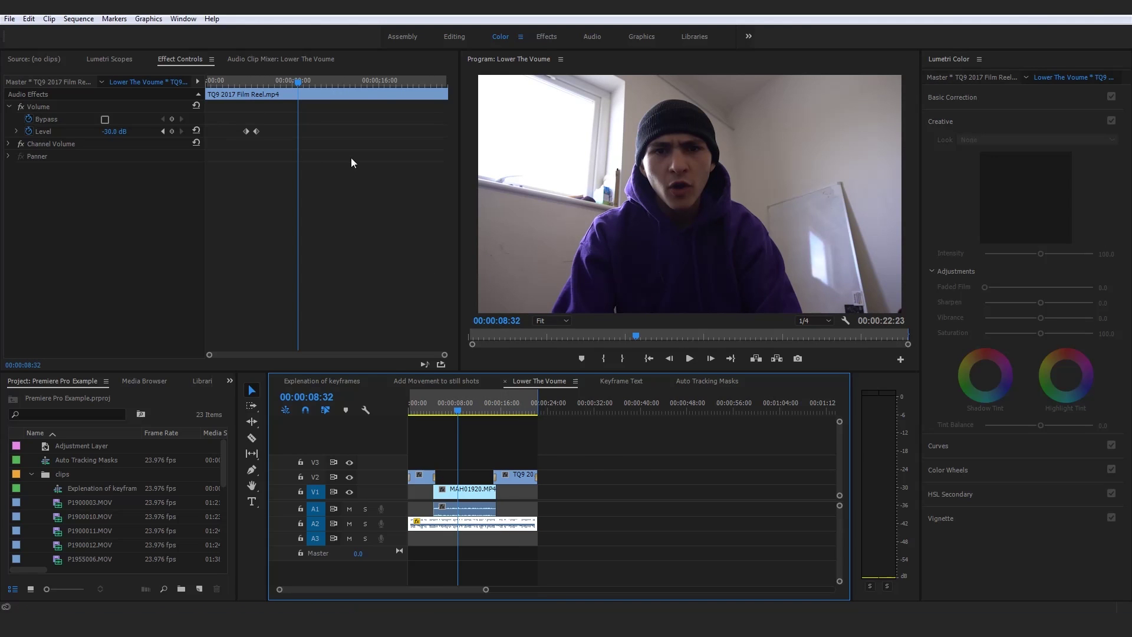
click(490, 404)
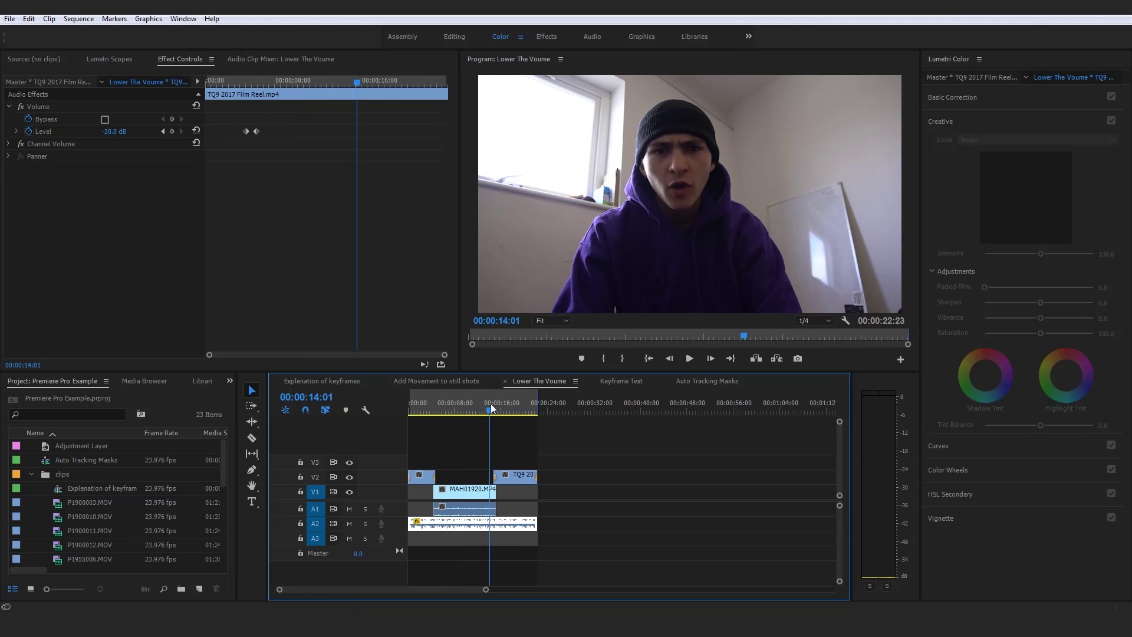
drag(491, 403, 493, 403)
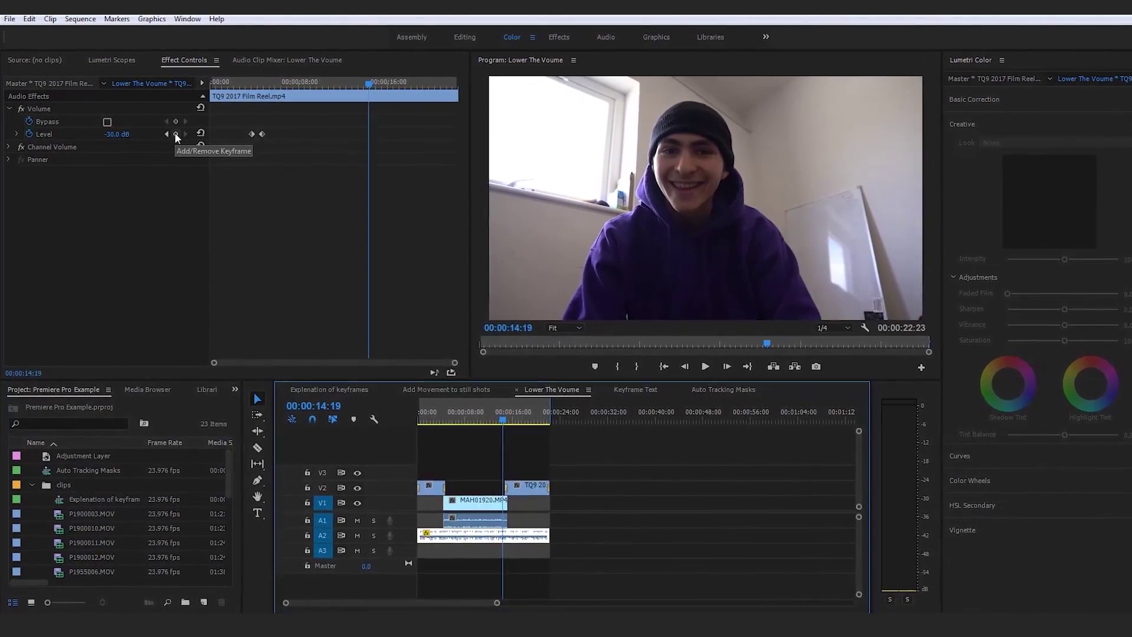
click(176, 134)
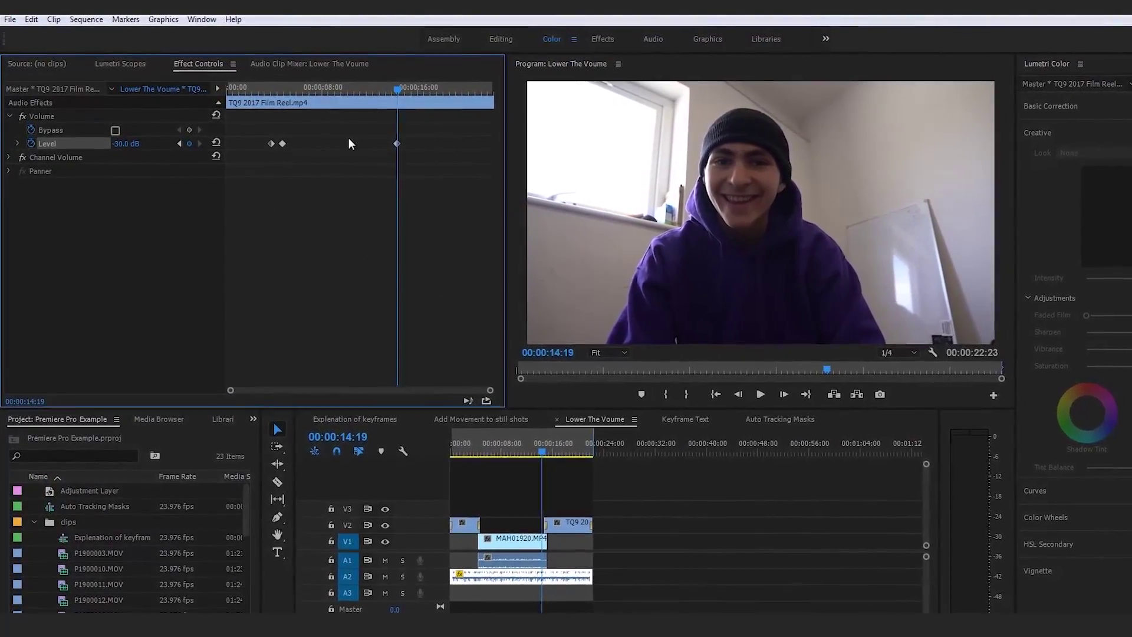
drag(396, 86, 412, 89)
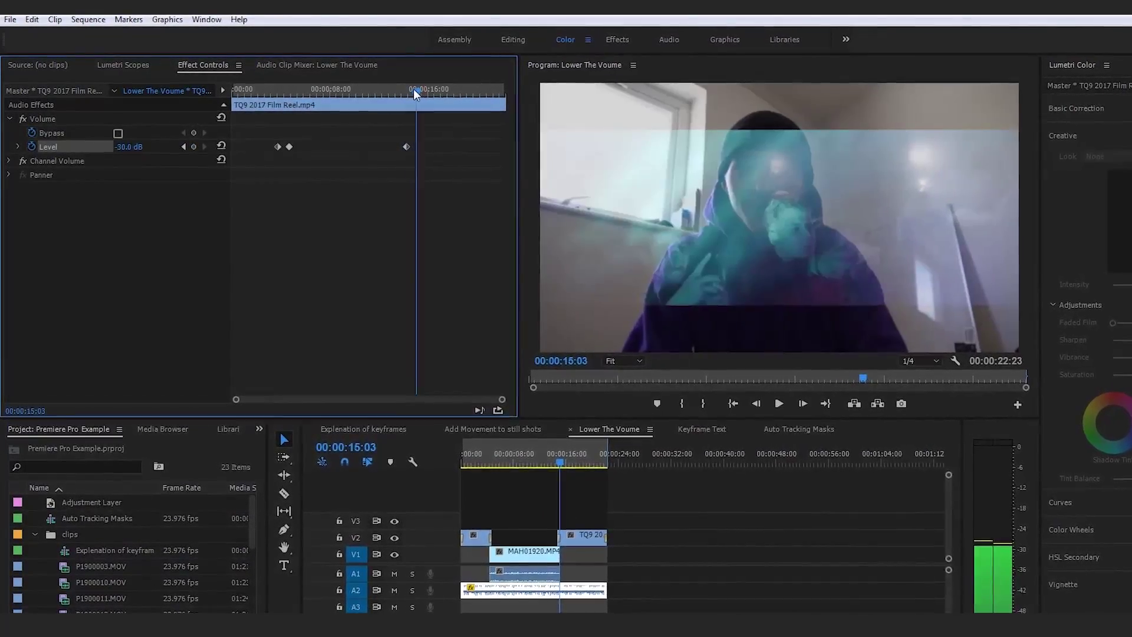
key(ctrl+z)
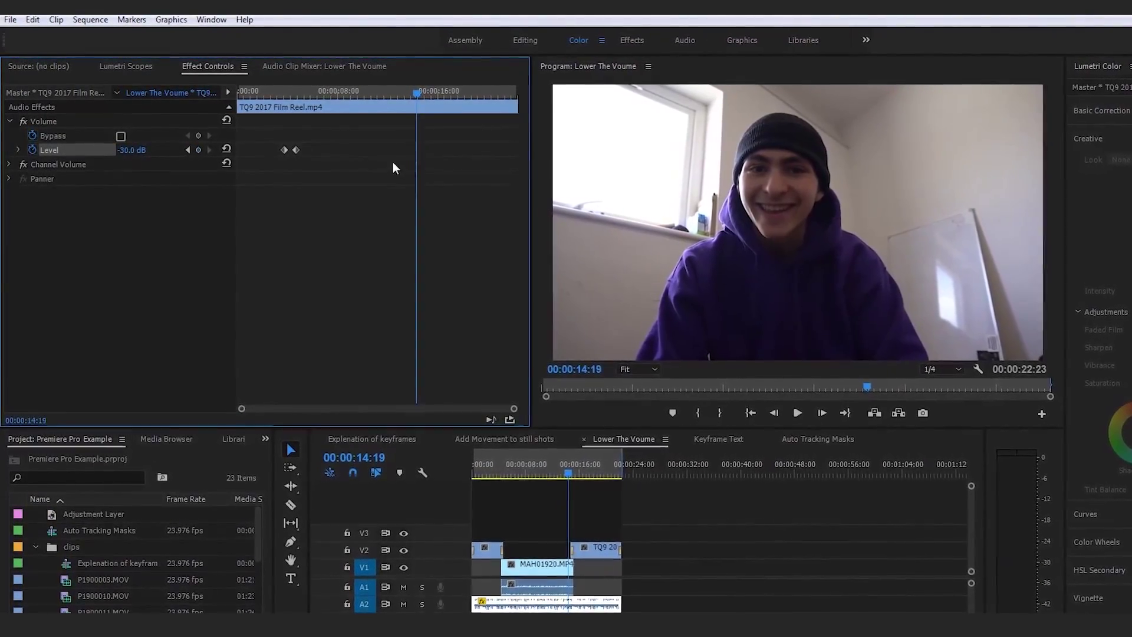
Step: Enter a Level value of 0 dB at 00:00:14:19 to create the ramp-up keyframe
click(127, 151)
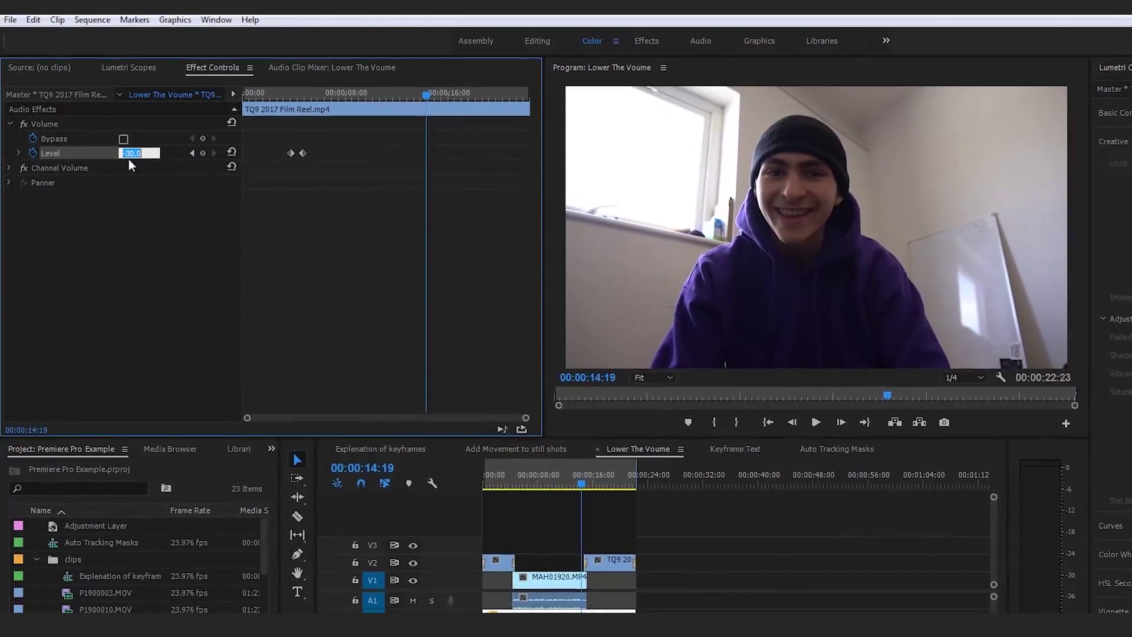
text(0)
key(Return)
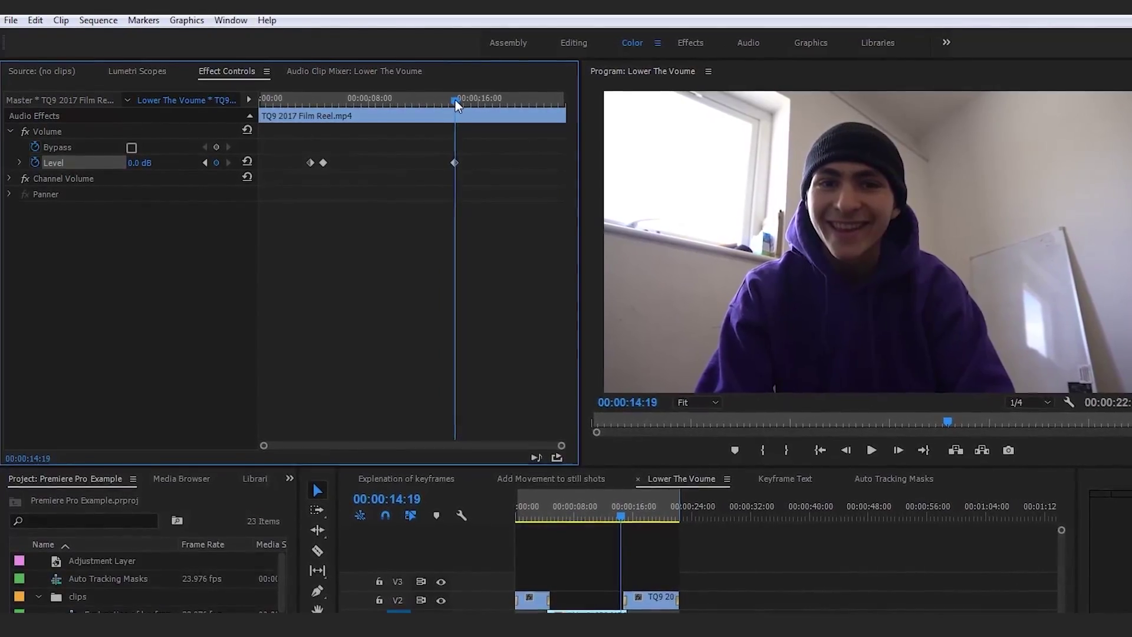
drag(454, 98, 495, 130)
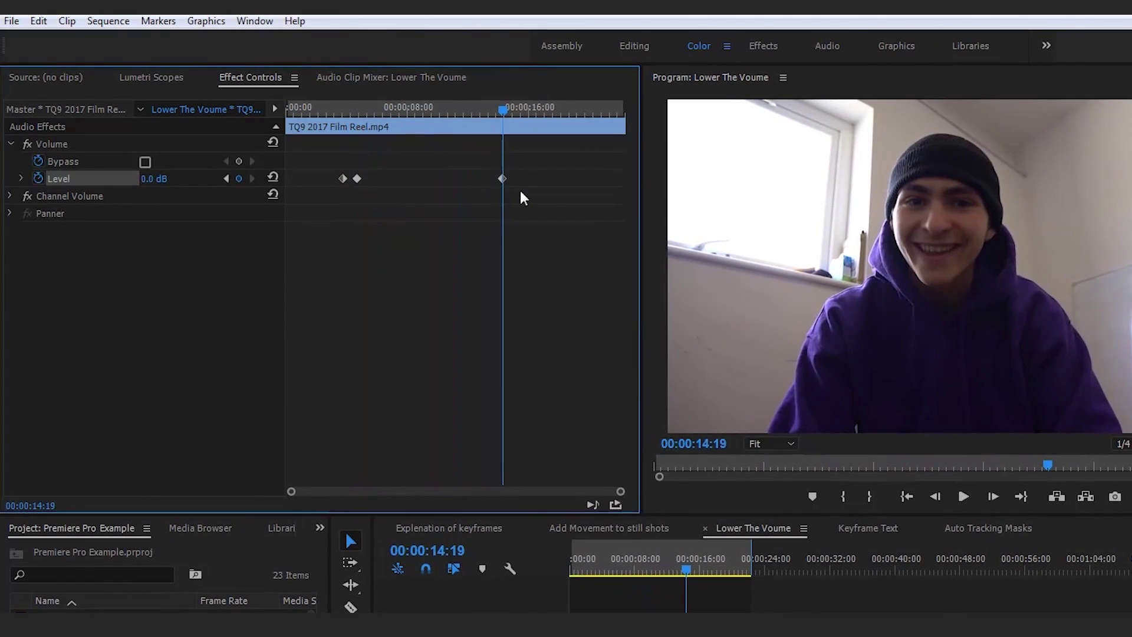
Step: Remove the 0 dB keyframe and add a -30 dB Level keyframe at 00:00:14:25
key(Delete)
click(356, 178)
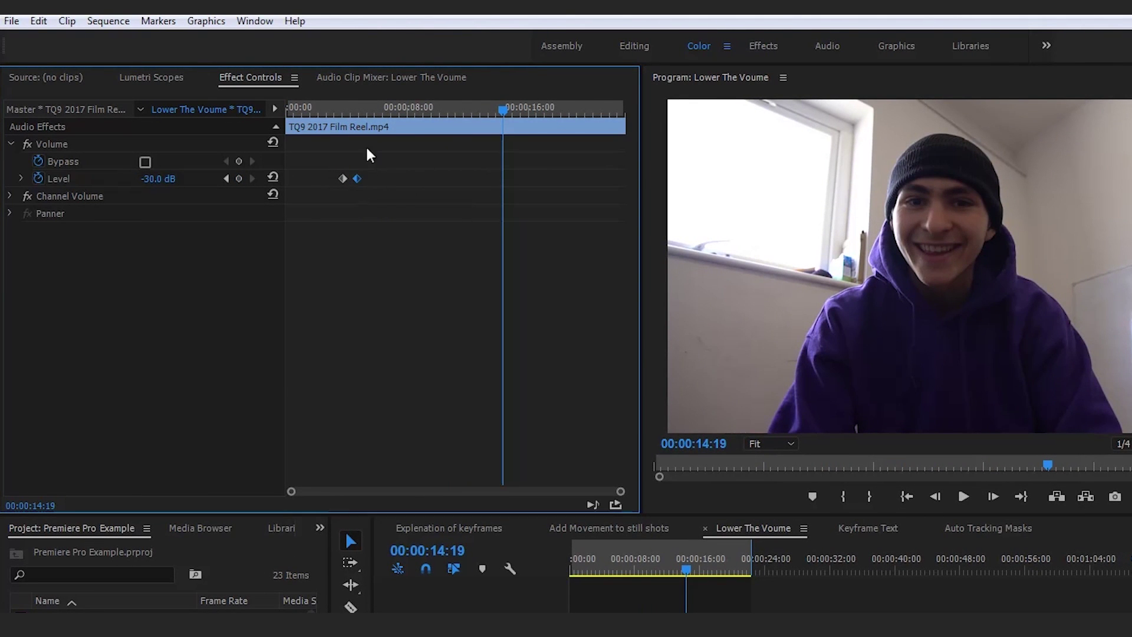
click(358, 110)
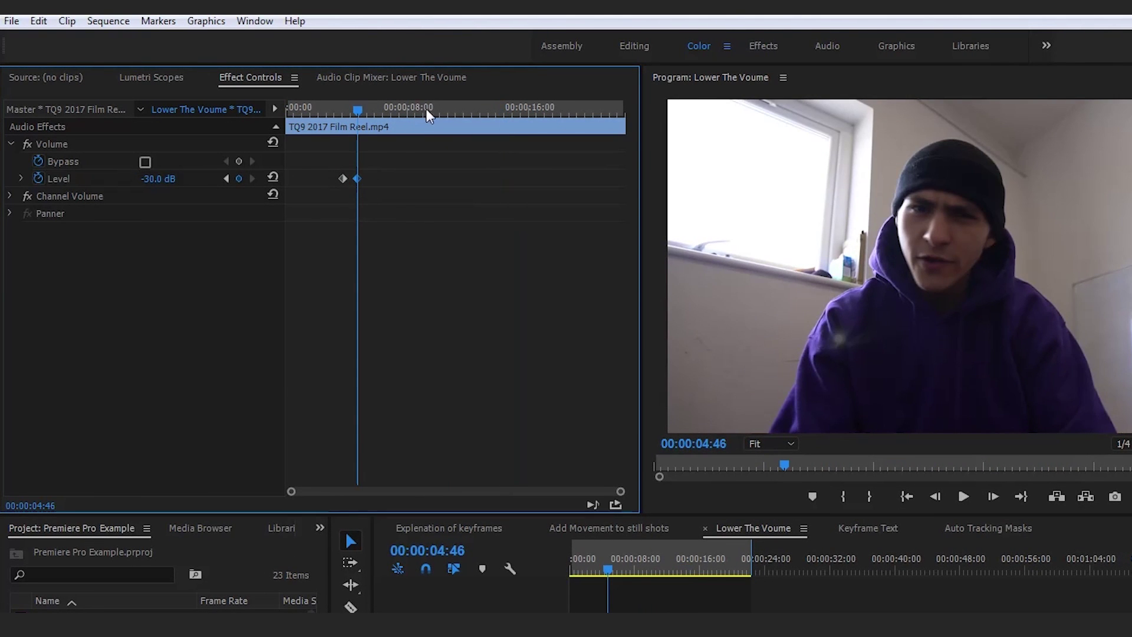
drag(683, 569, 689, 571)
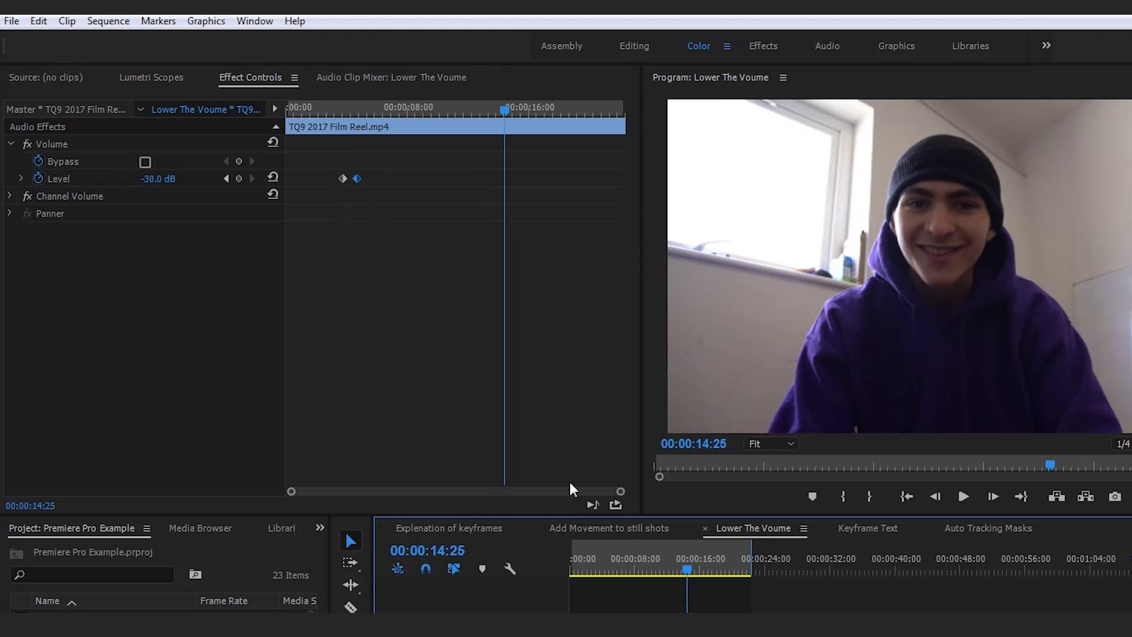
click(239, 178)
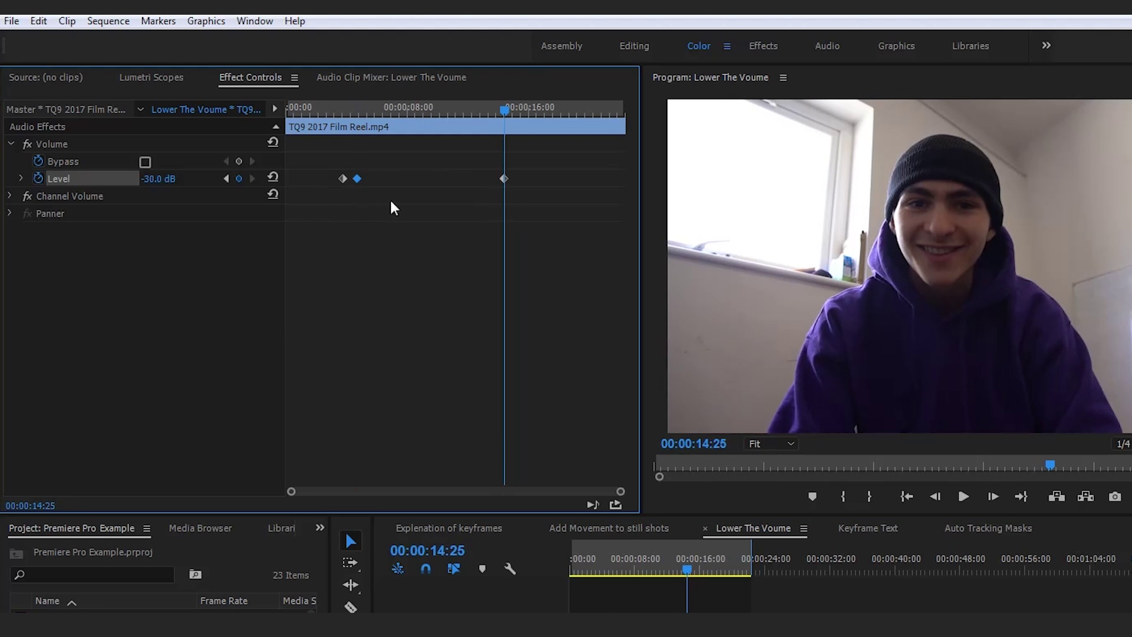
Step: Jump between the keyframes at 00:00:04:46 and 00:00:14:25 to check the volume dip
click(356, 111)
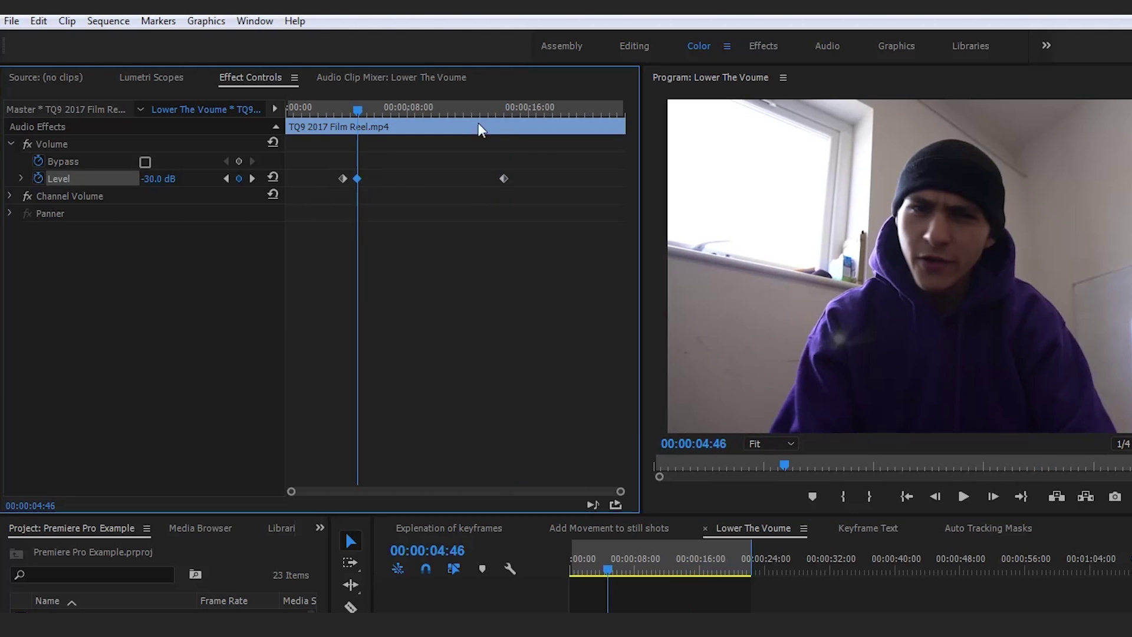
click(502, 118)
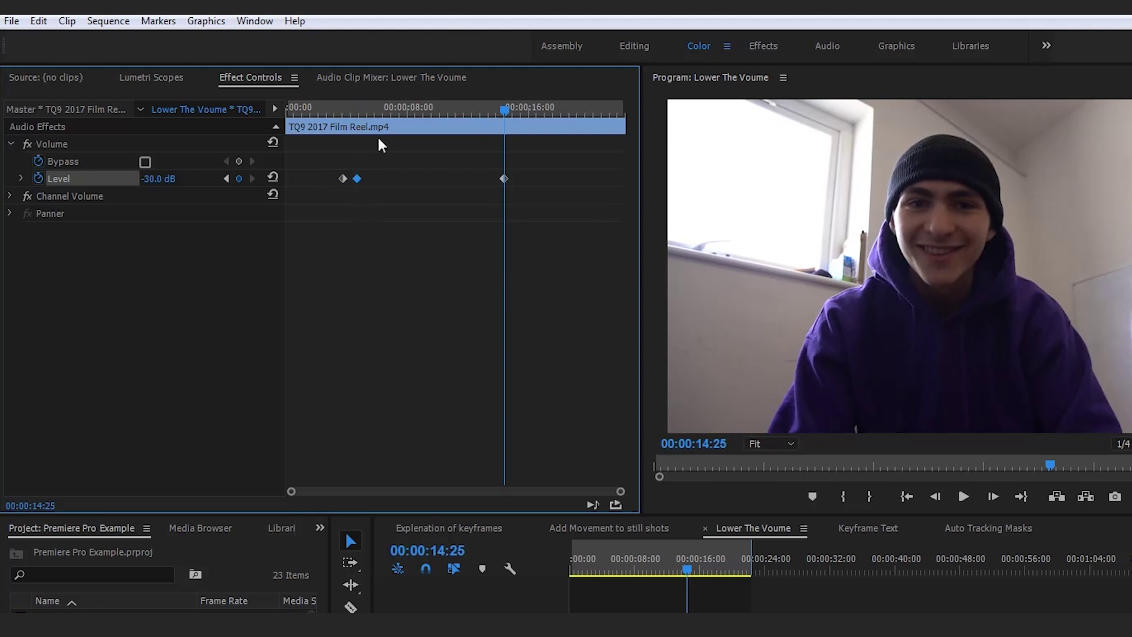
click(356, 111)
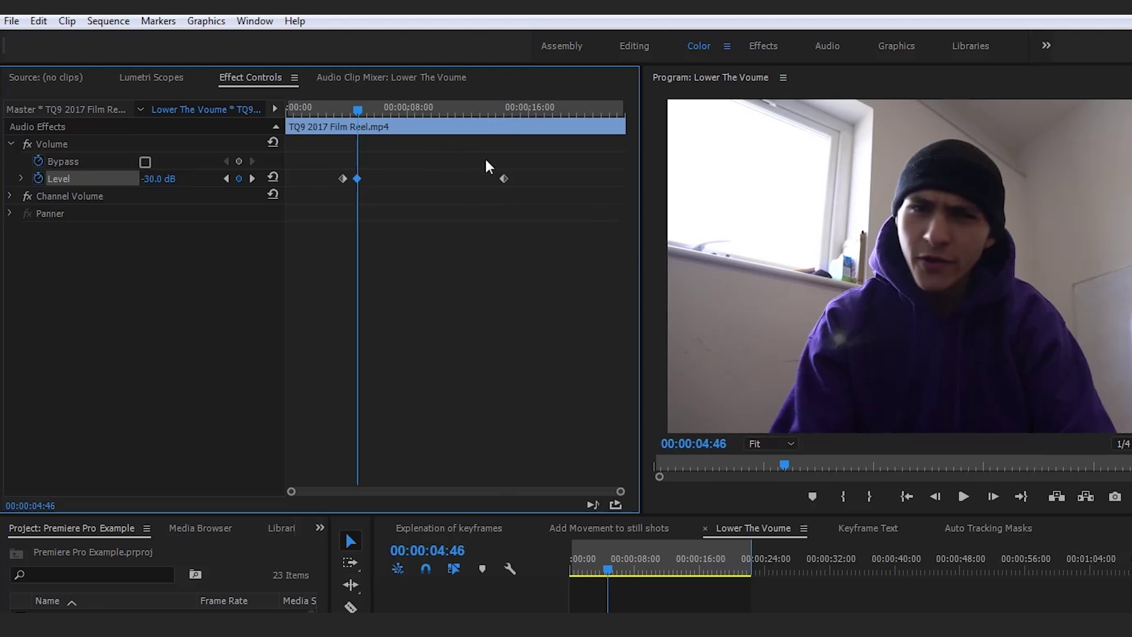
click(504, 179)
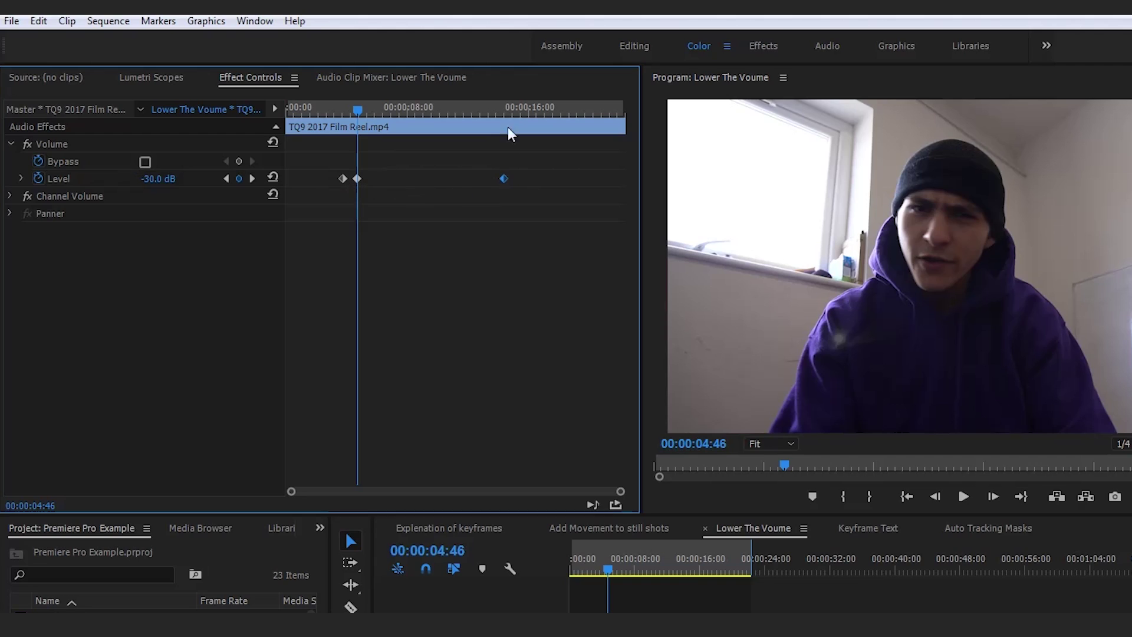
click(507, 112)
key(space)
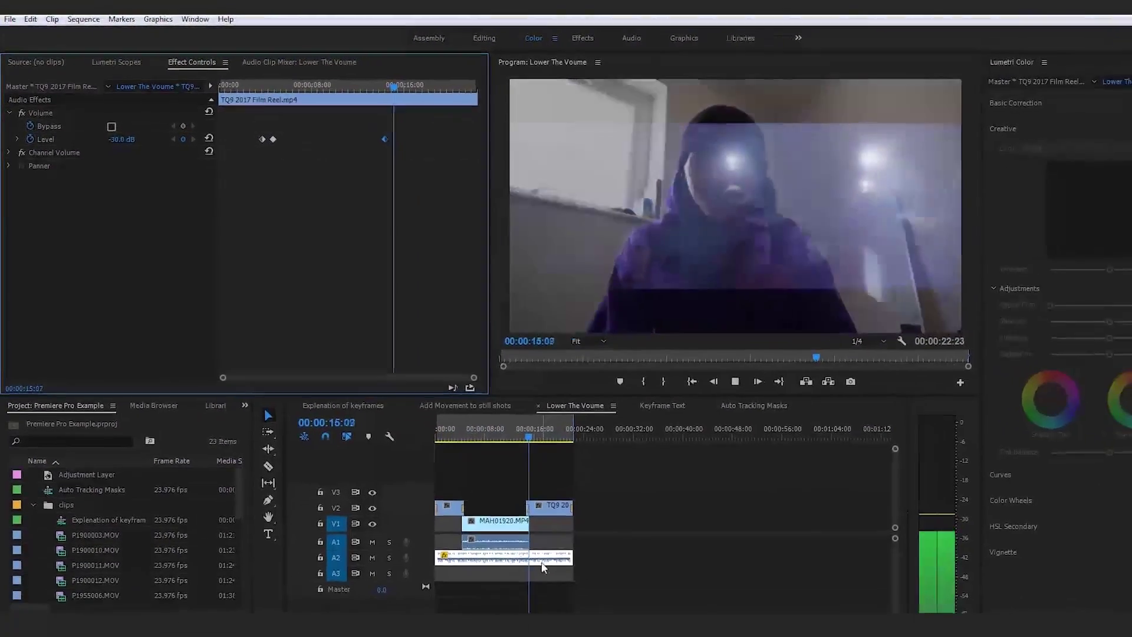
key(space)
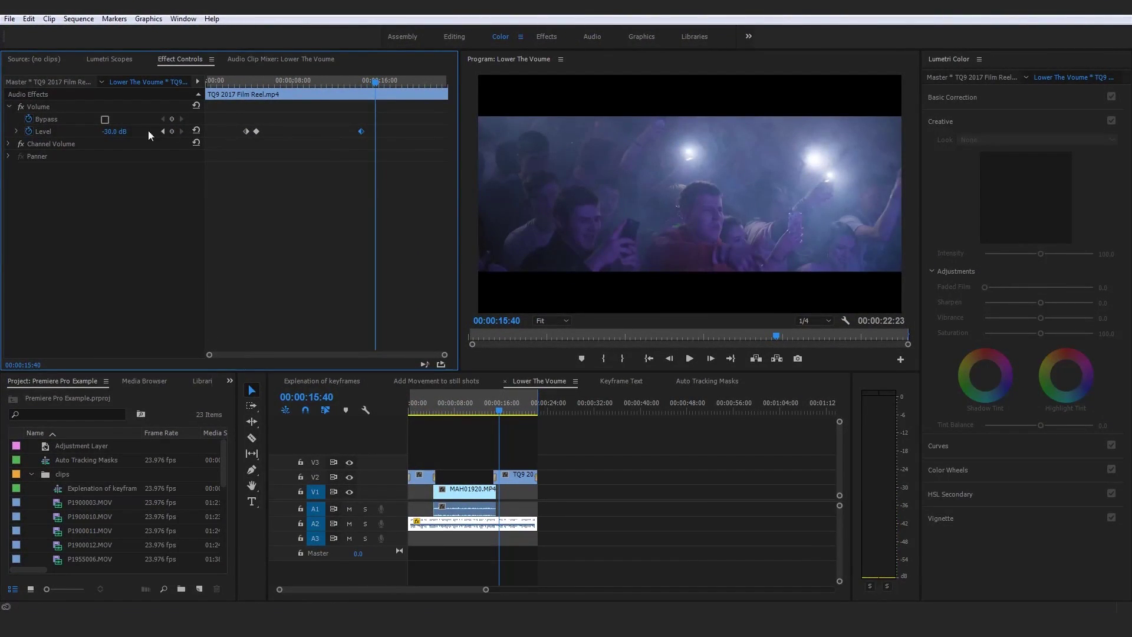
click(118, 129)
text(0)
click(488, 403)
click(642, 497)
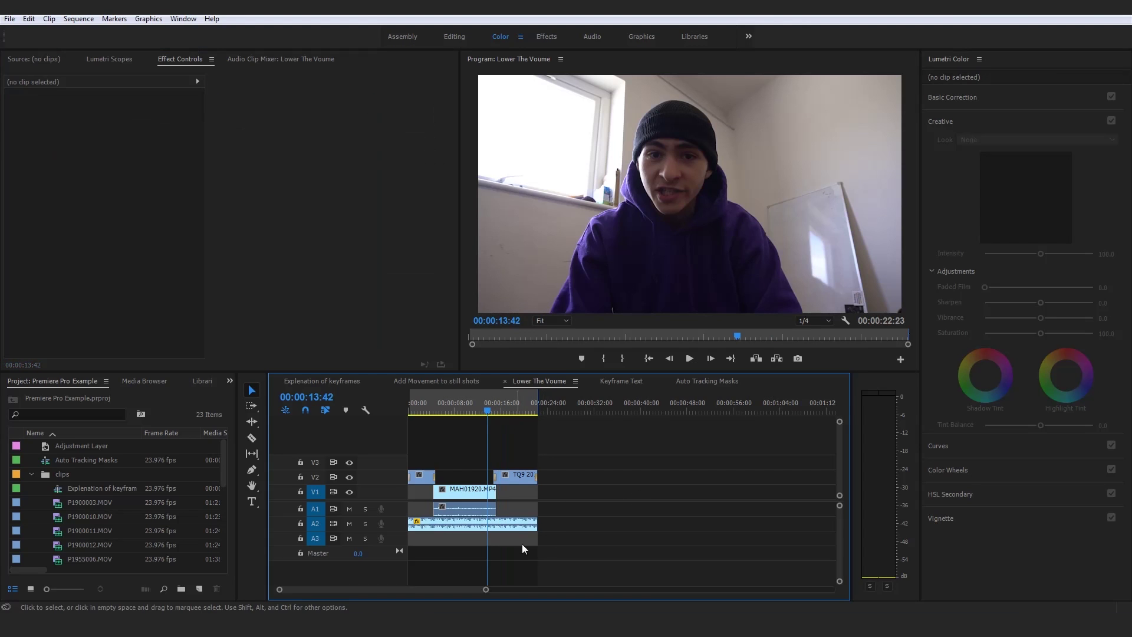
click(512, 524)
key(space)
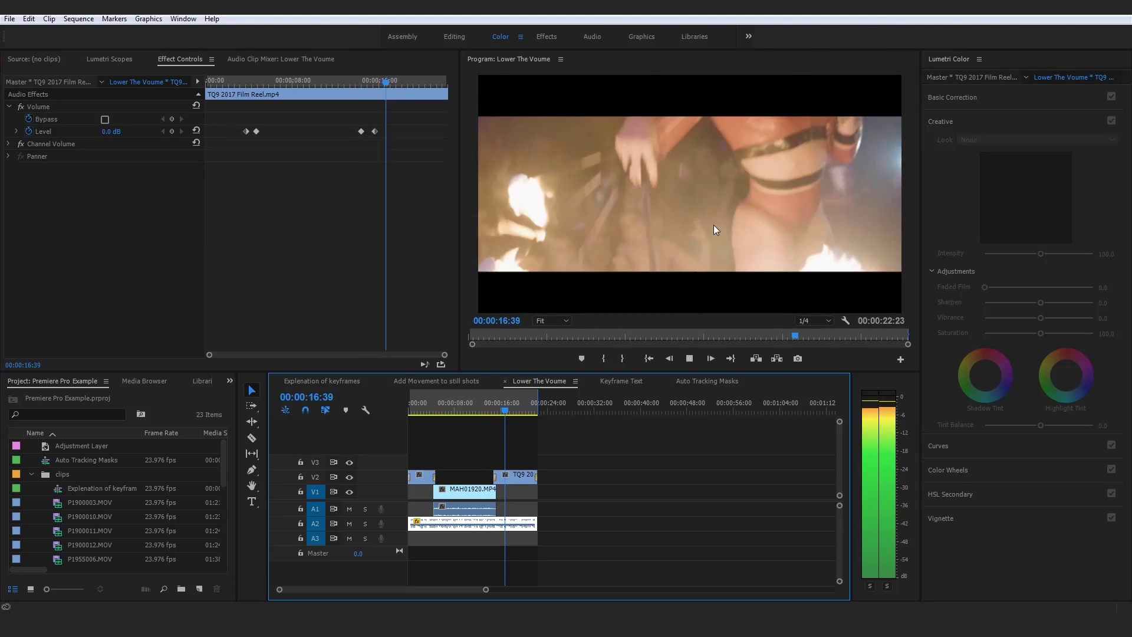
key(space)
click(597, 431)
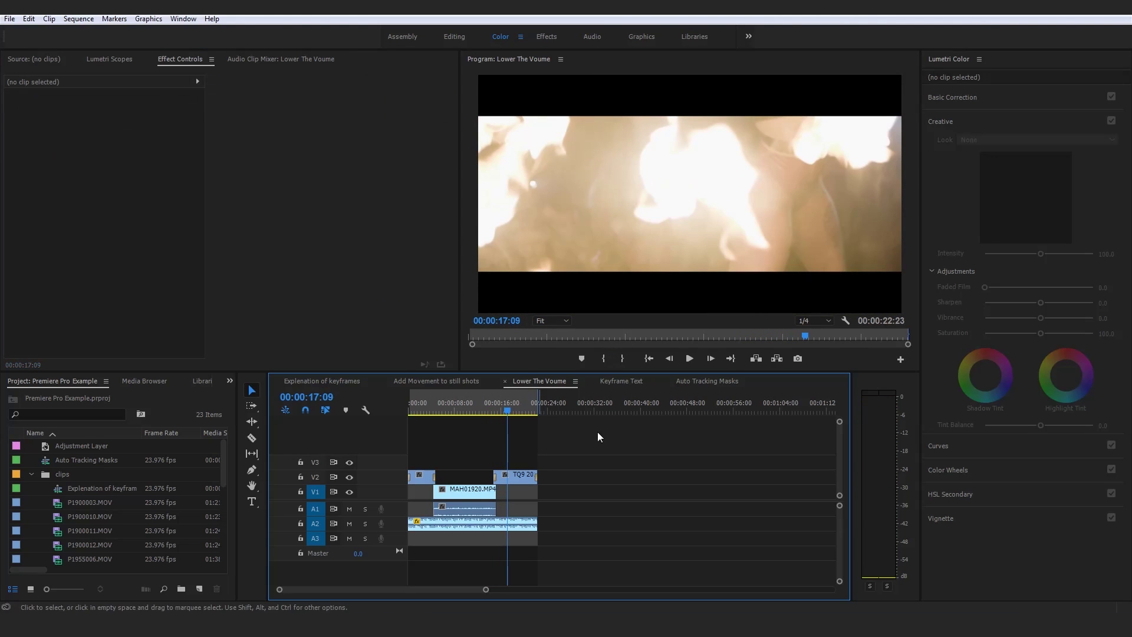
drag(508, 405, 416, 407)
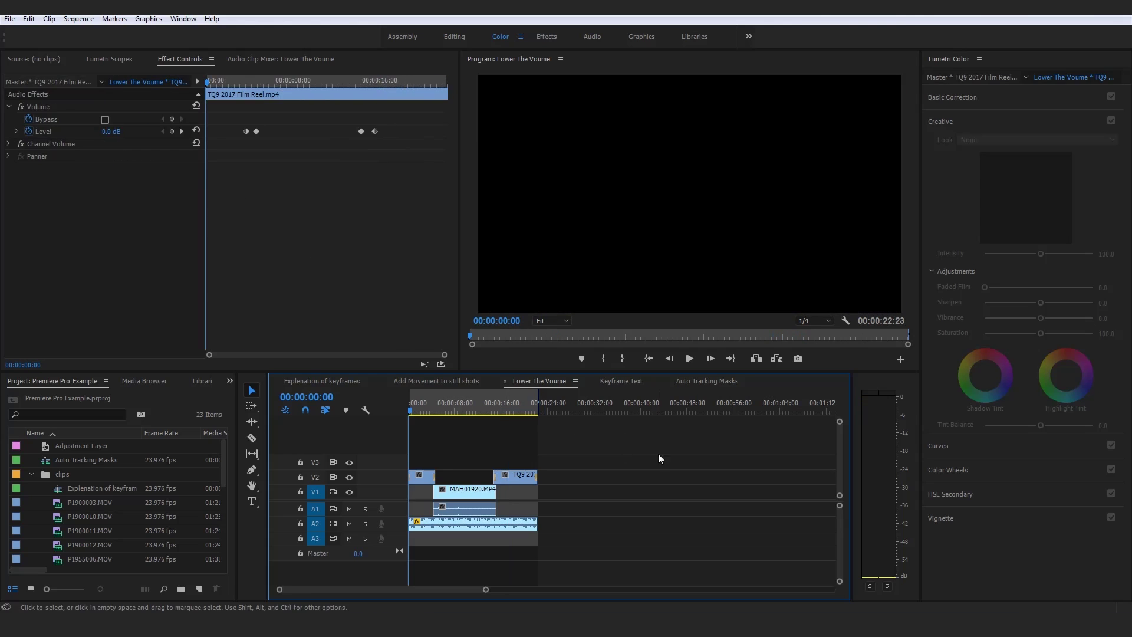
click(658, 454)
click(505, 526)
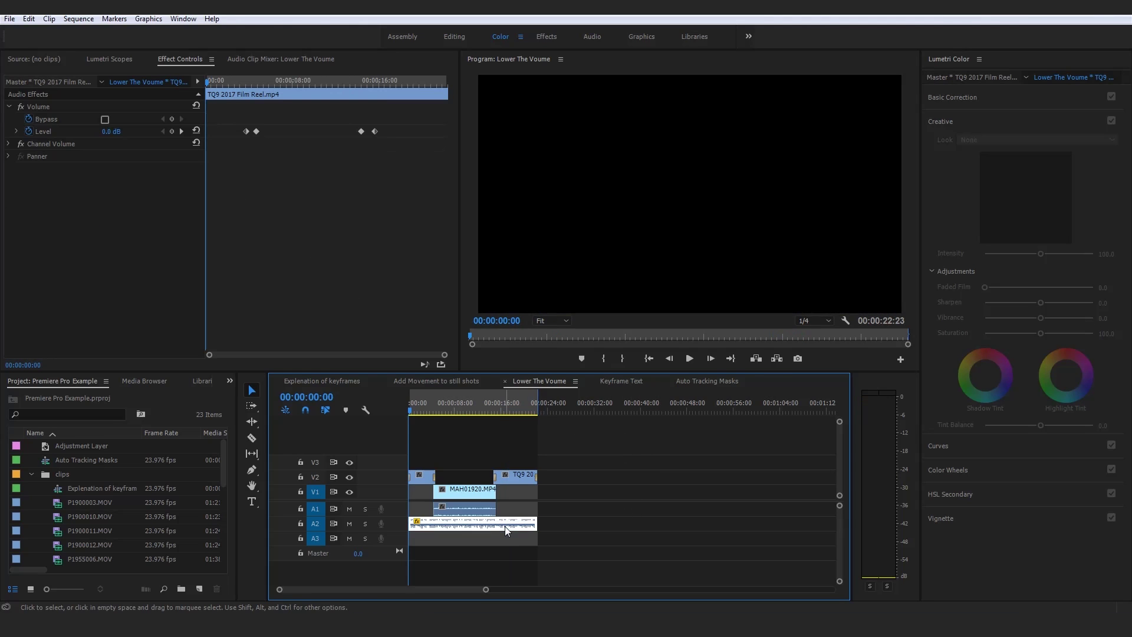
click(665, 476)
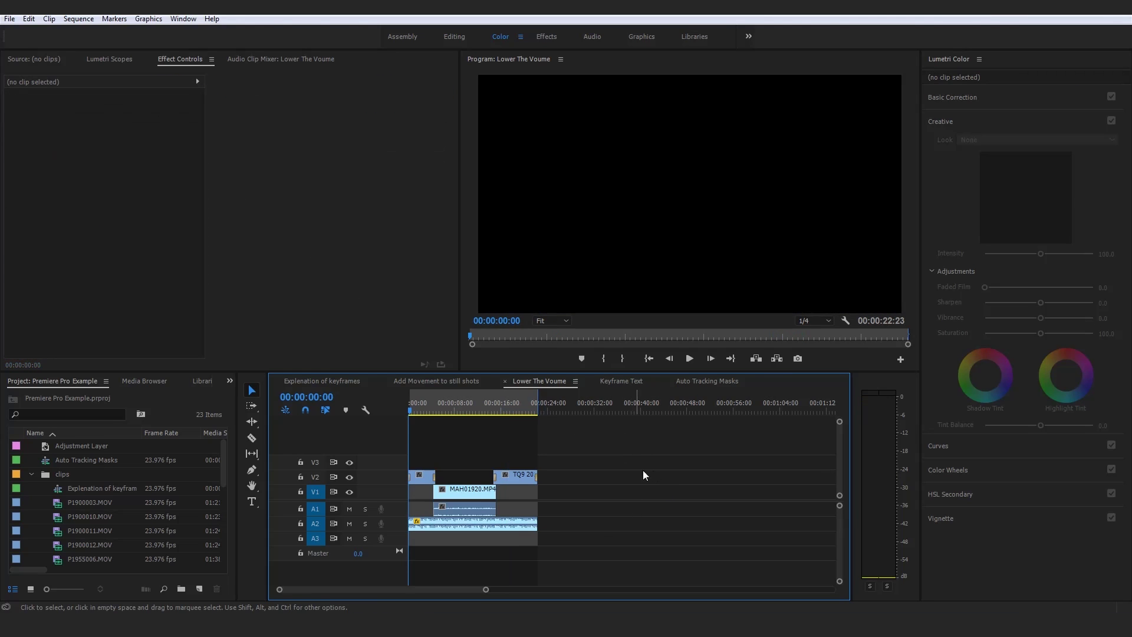
click(476, 511)
click(450, 406)
click(560, 468)
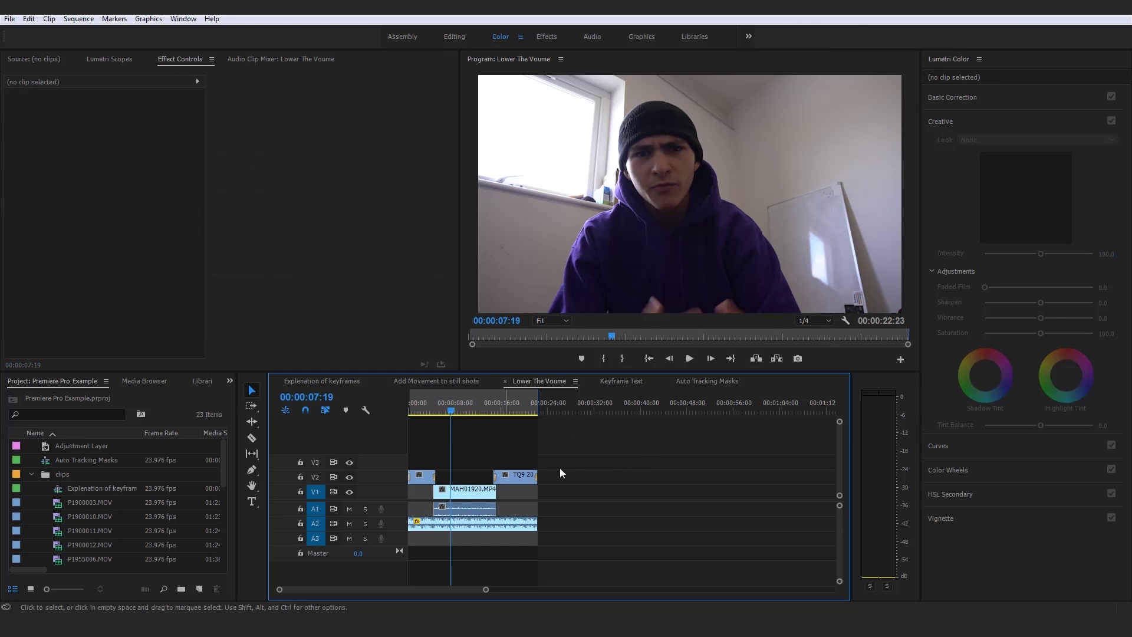
click(493, 525)
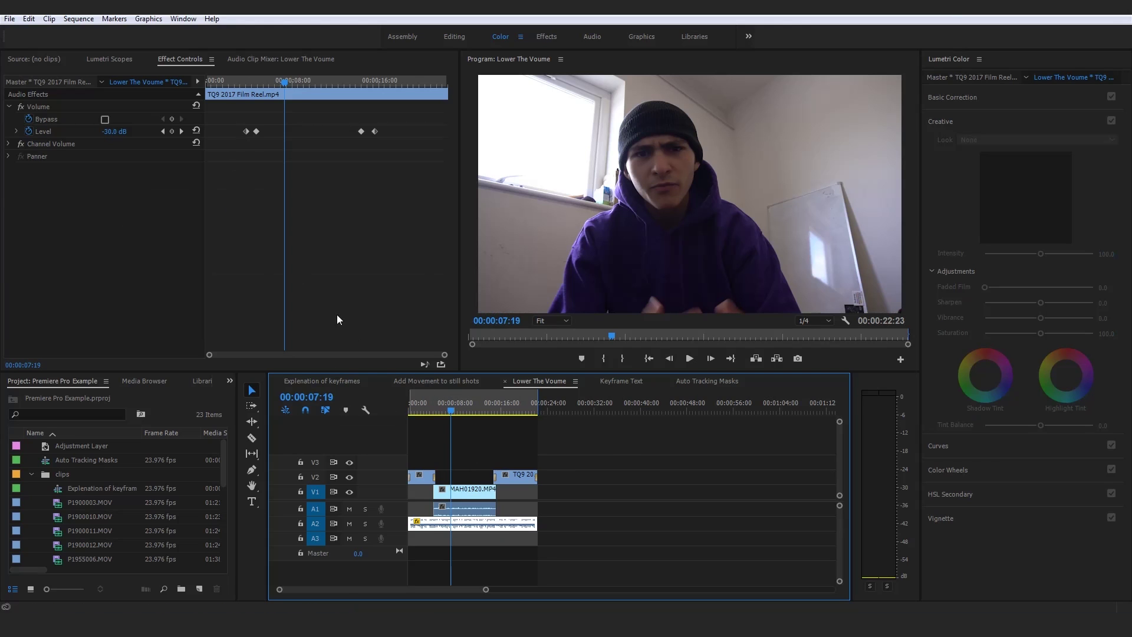
drag(240, 81, 382, 105)
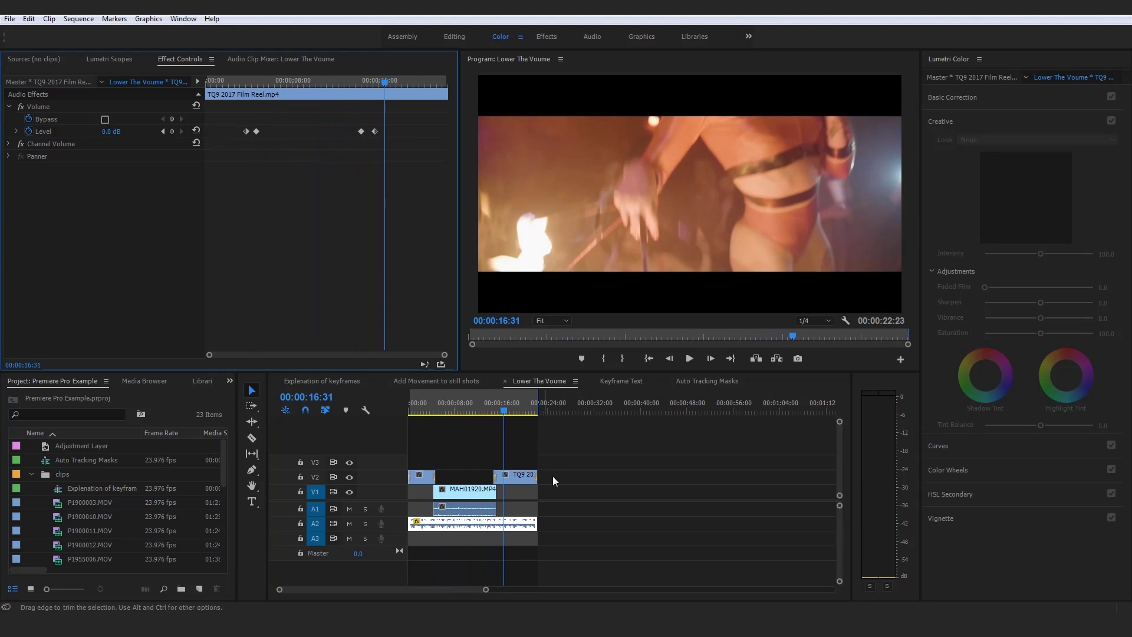
click(352, 405)
key(Home)
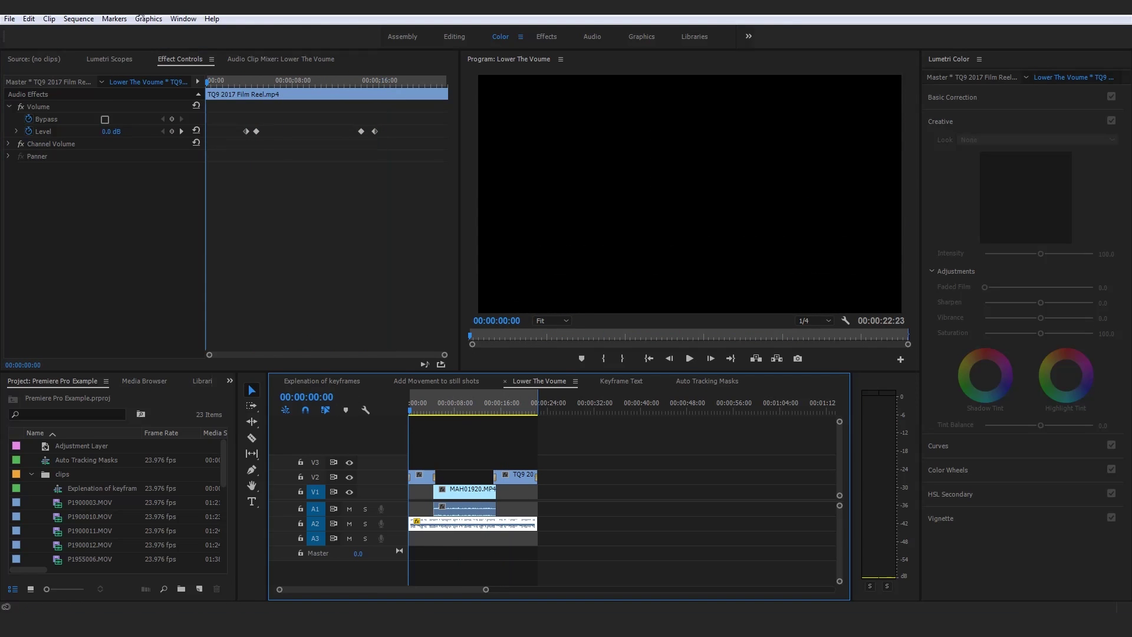
Step: Render previews for the whole sequence with Sequence > Render In to Out
click(78, 18)
click(171, 73)
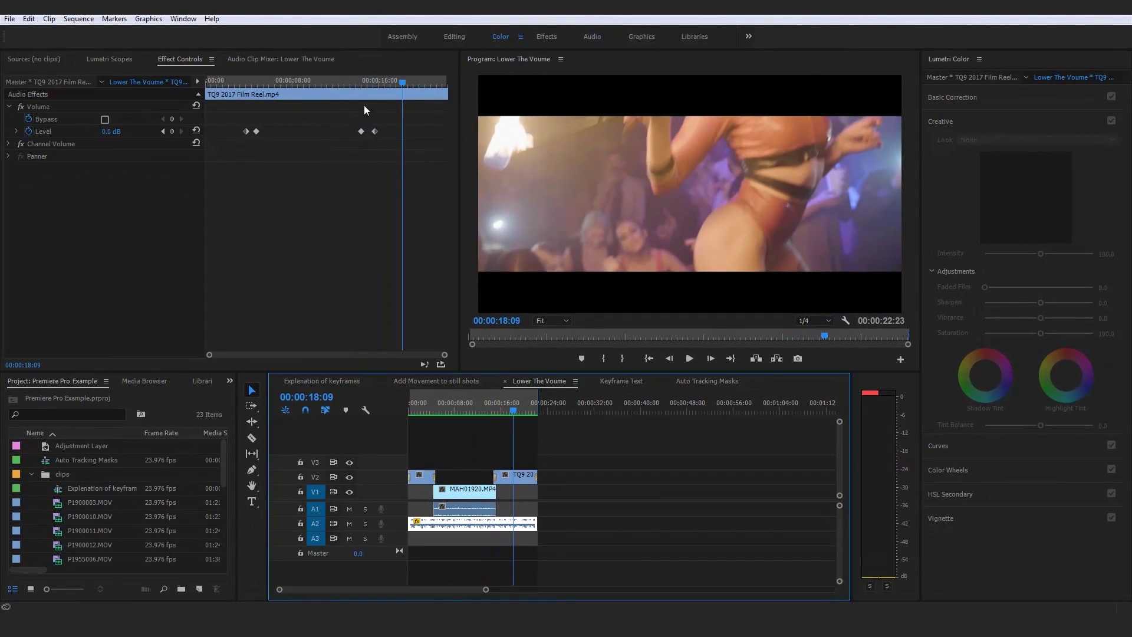
Step: Shift the ramp-up Level keyframes slightly later so the music rises after the speaker finishes
click(278, 103)
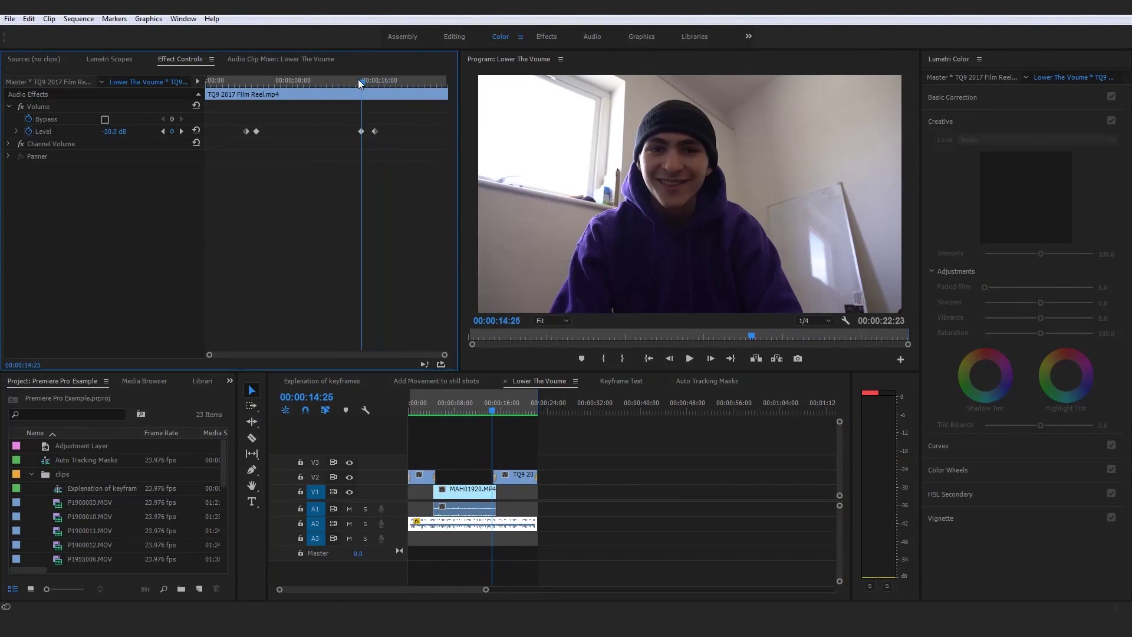
key(space)
key(space)
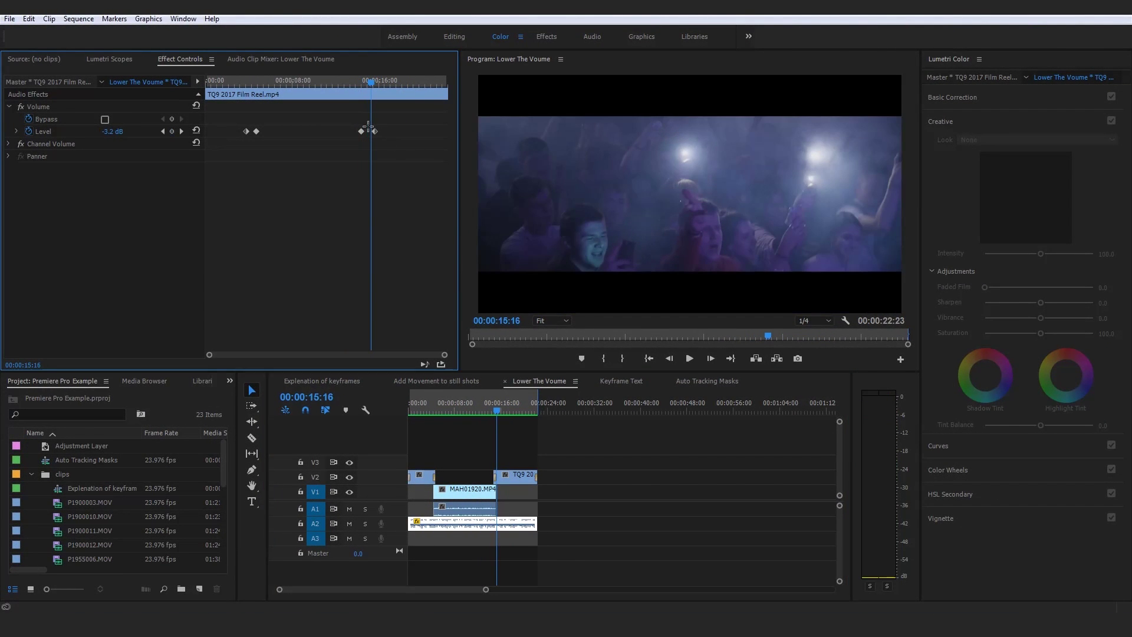
drag(358, 131, 362, 131)
click(362, 79)
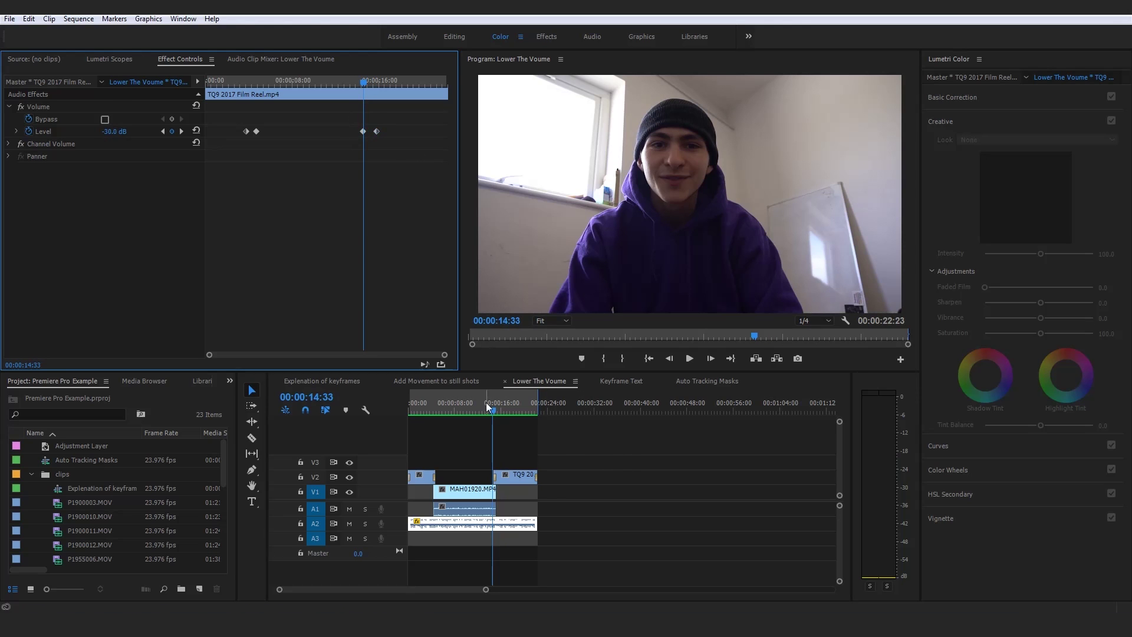
Step: Play the sequence from the beginning to review the adjusted volume ramp
drag(486, 402, 424, 422)
click(629, 446)
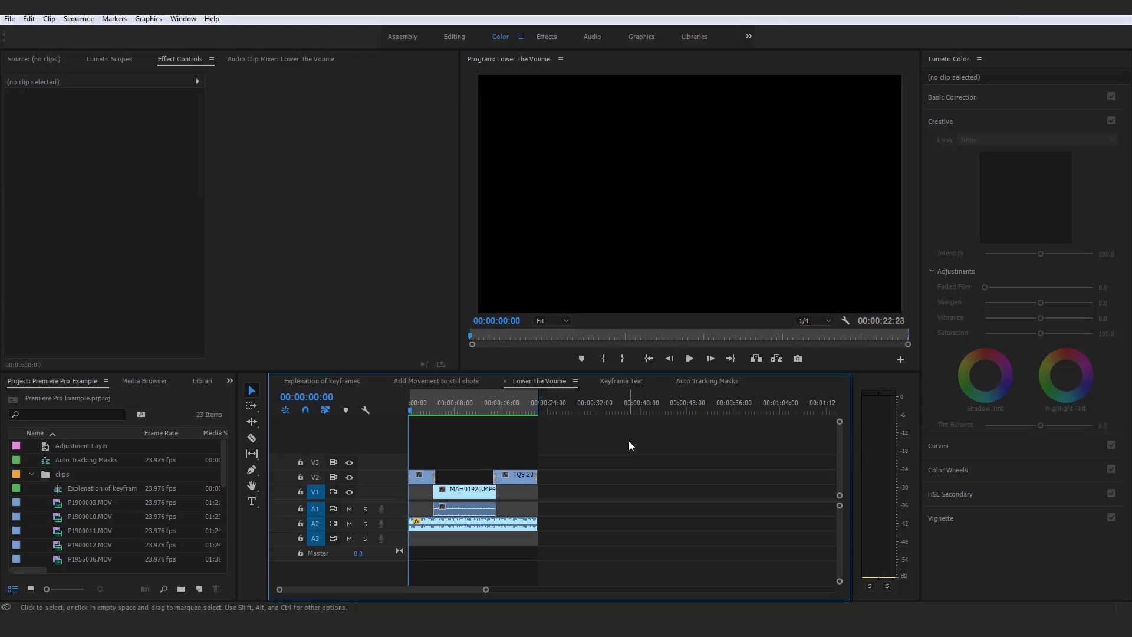
key(space)
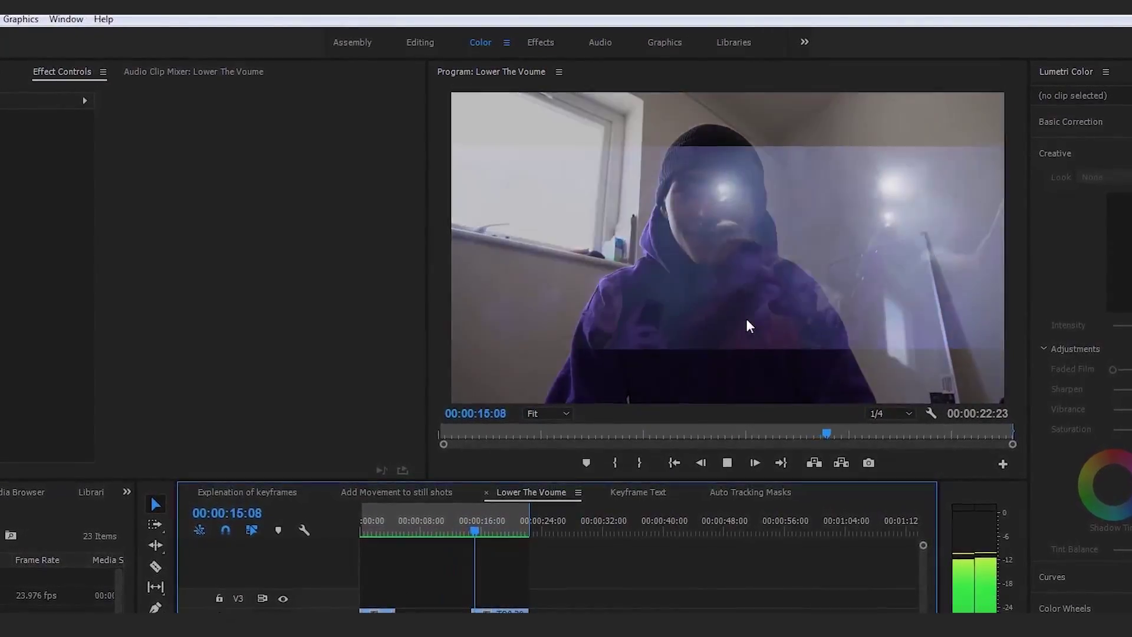
click(750, 325)
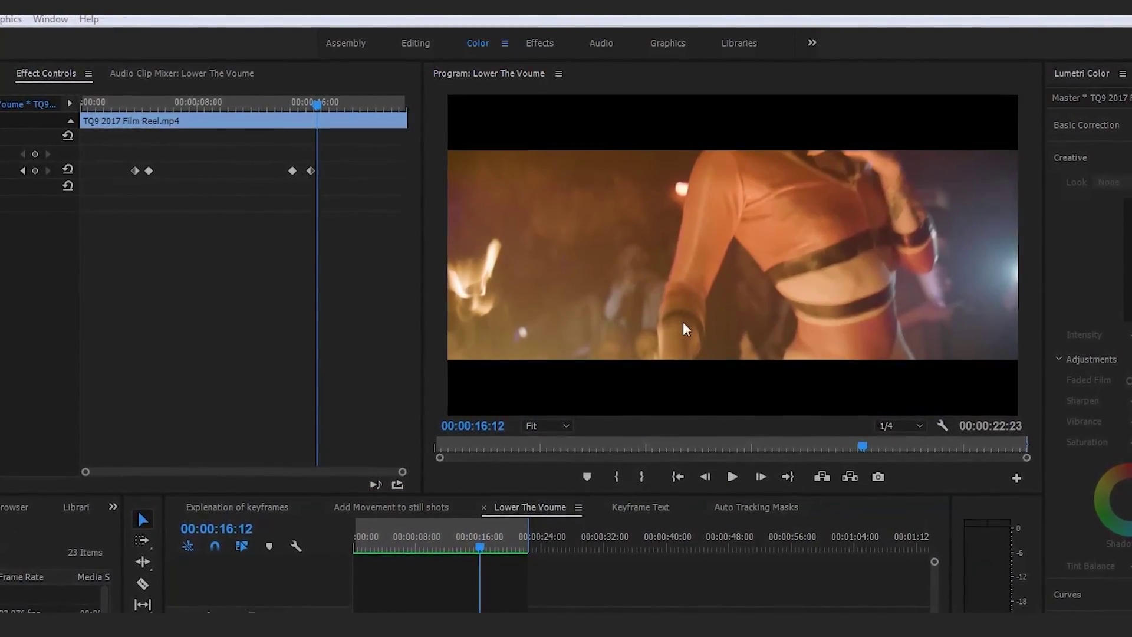
drag(480, 547, 338, 544)
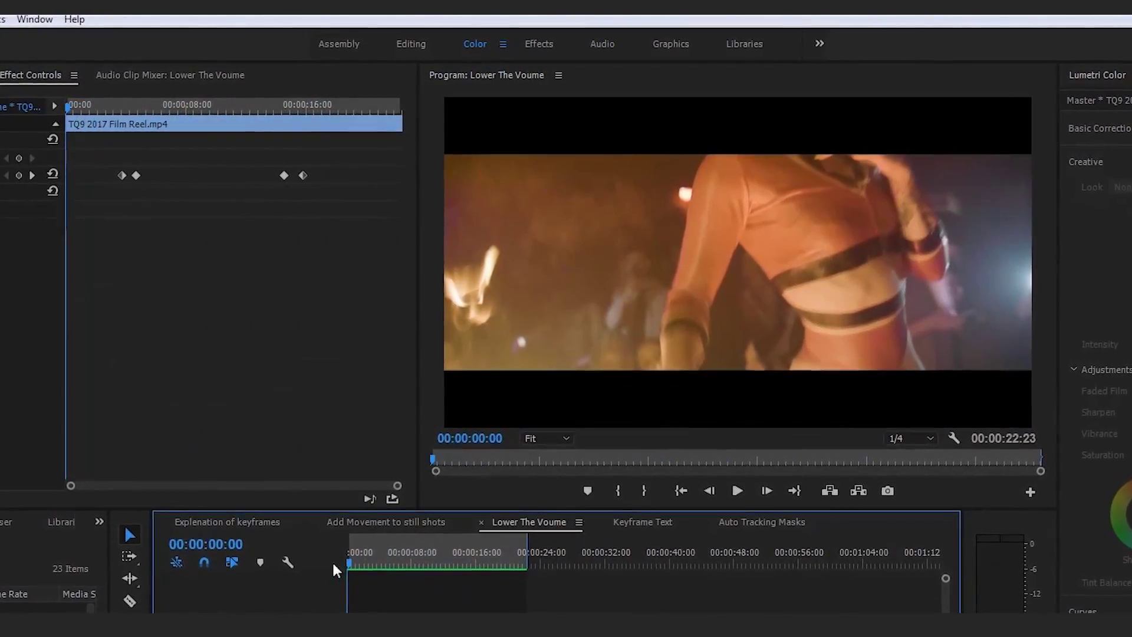
click(620, 561)
drag(423, 559, 305, 571)
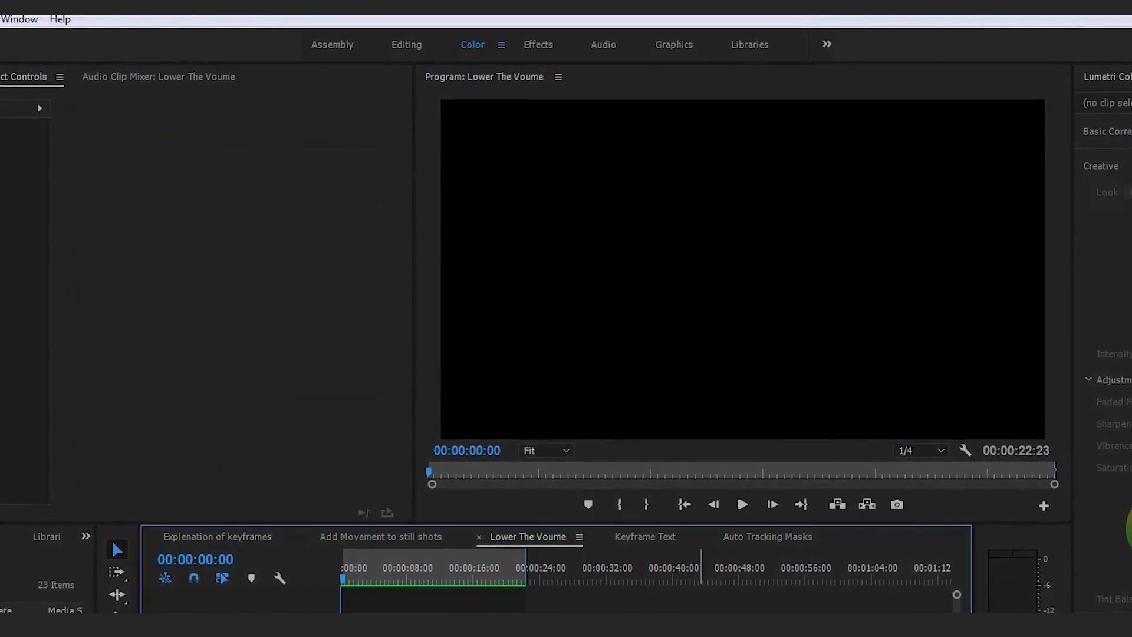
key(space)
click(462, 604)
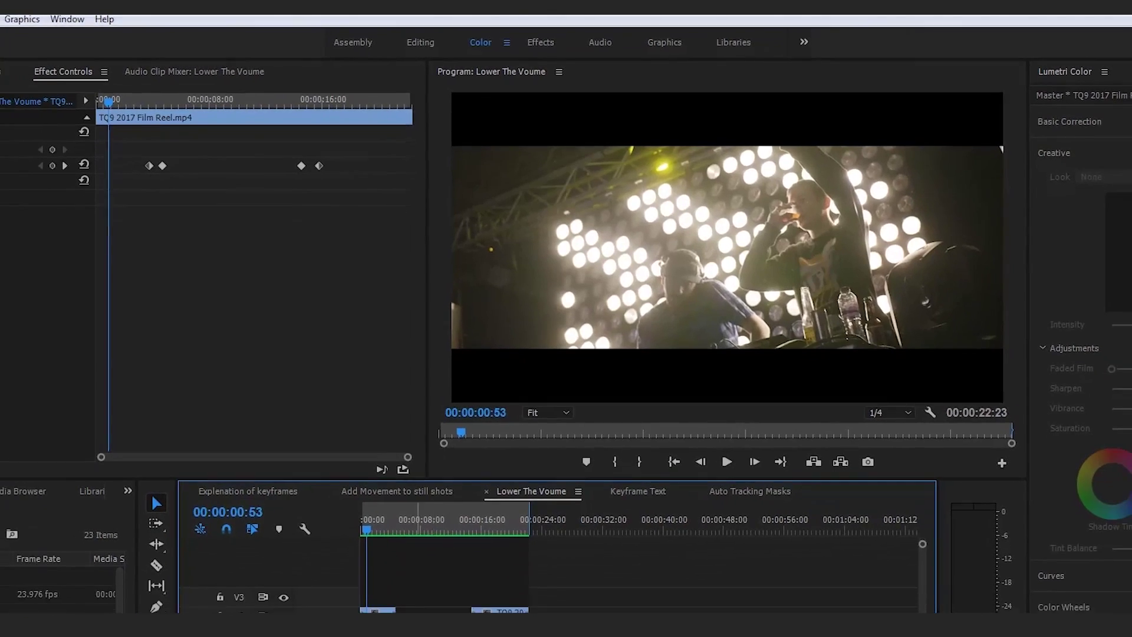
click(244, 81)
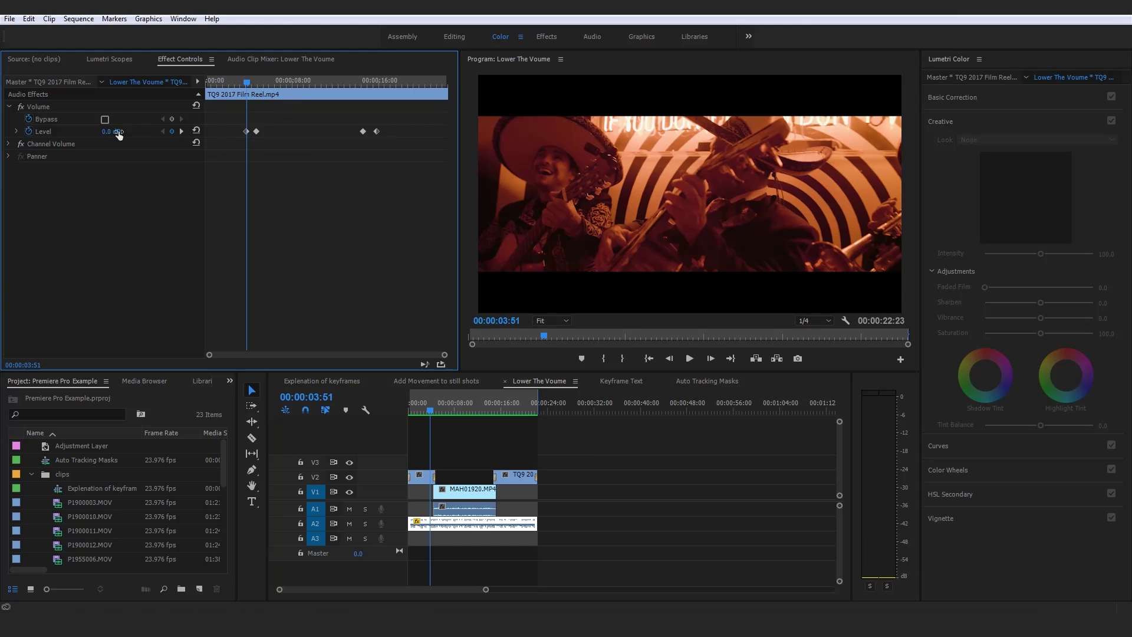
click(254, 80)
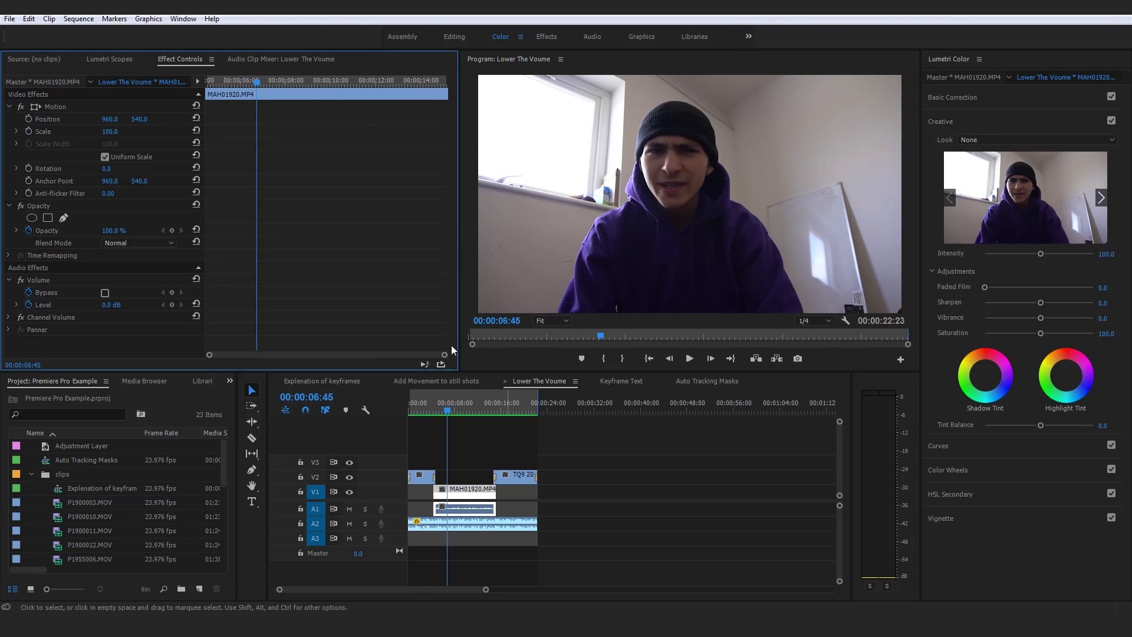
click(653, 520)
click(487, 527)
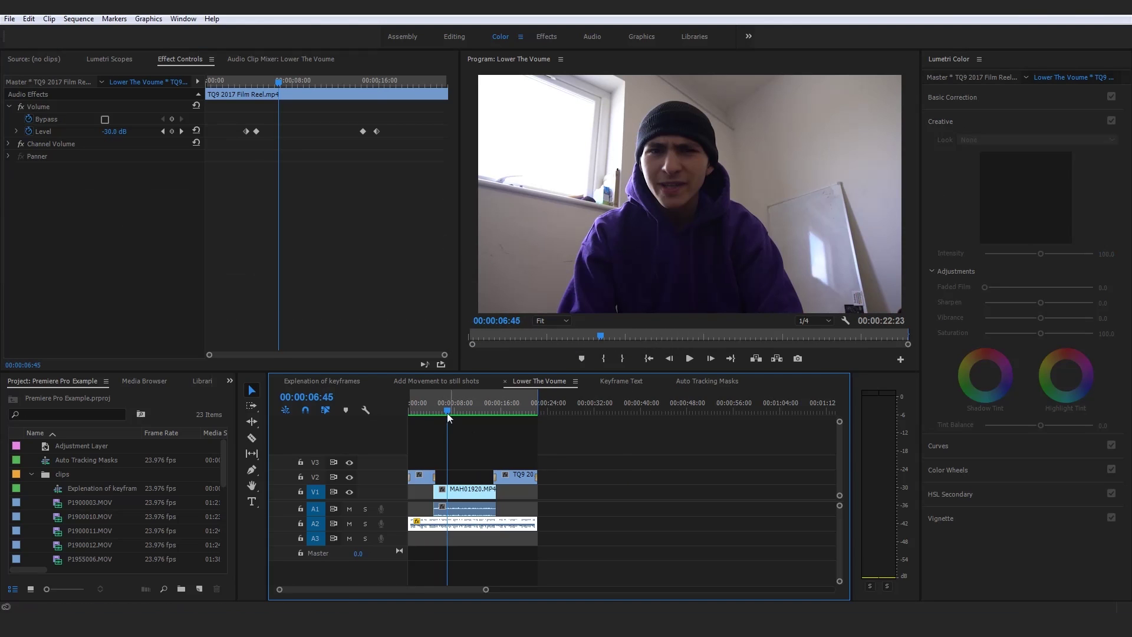
click(258, 80)
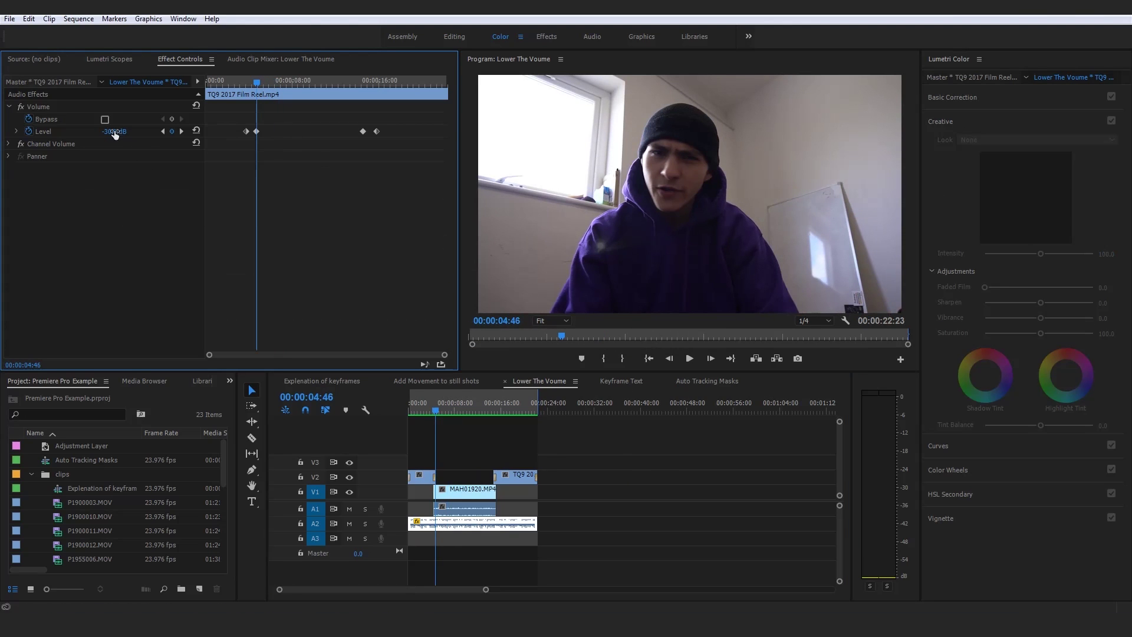
drag(124, 132, 177, 132)
click(643, 550)
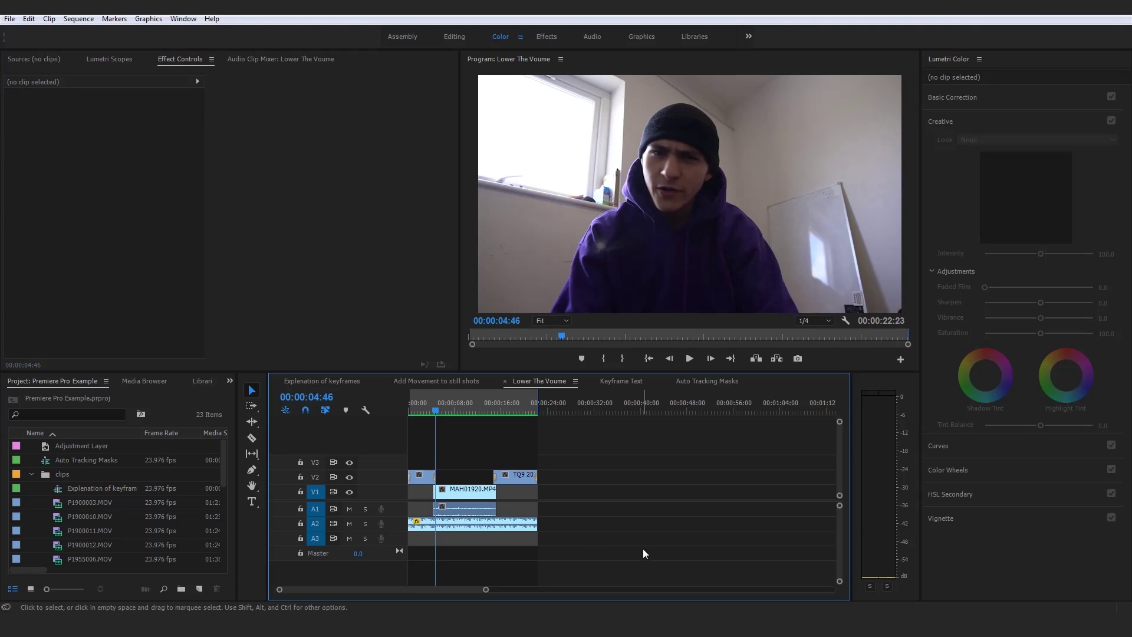
click(505, 523)
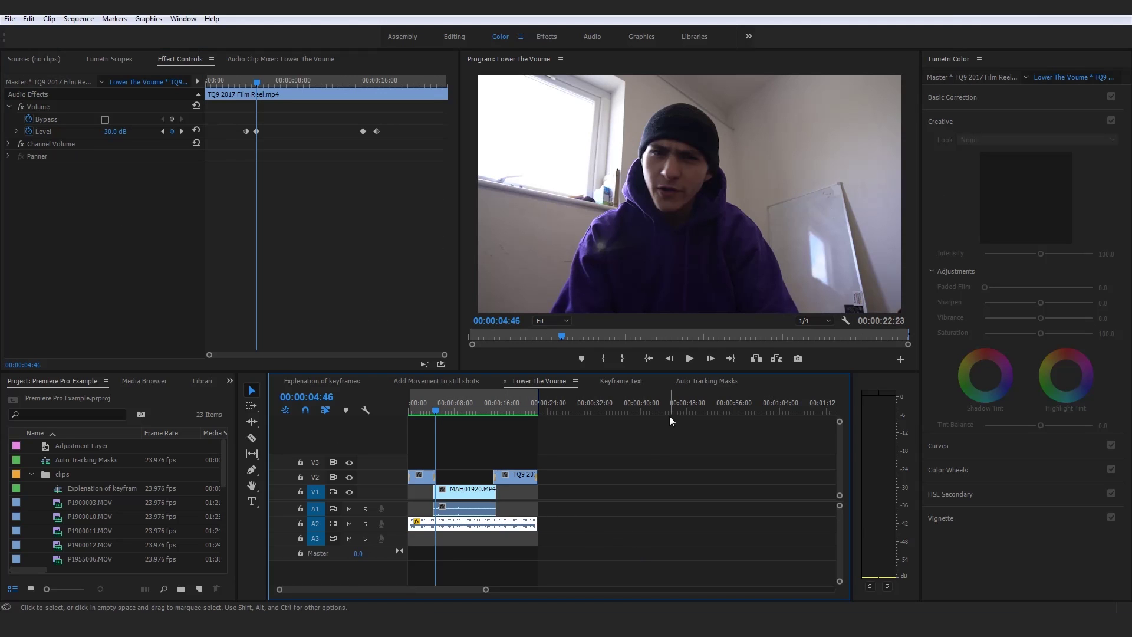